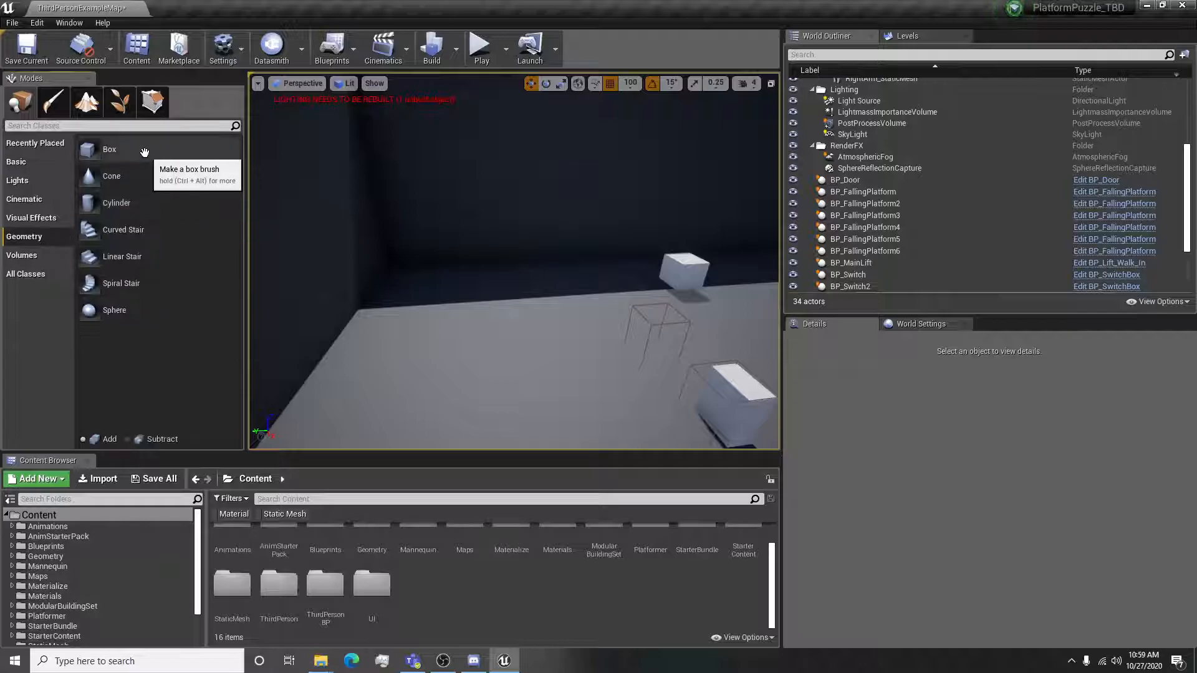
Add a box brush to the level and stretch its side and top faces into a block about 200 × 600 × 300 units.
right_click_drag(521, 334, 520, 333)
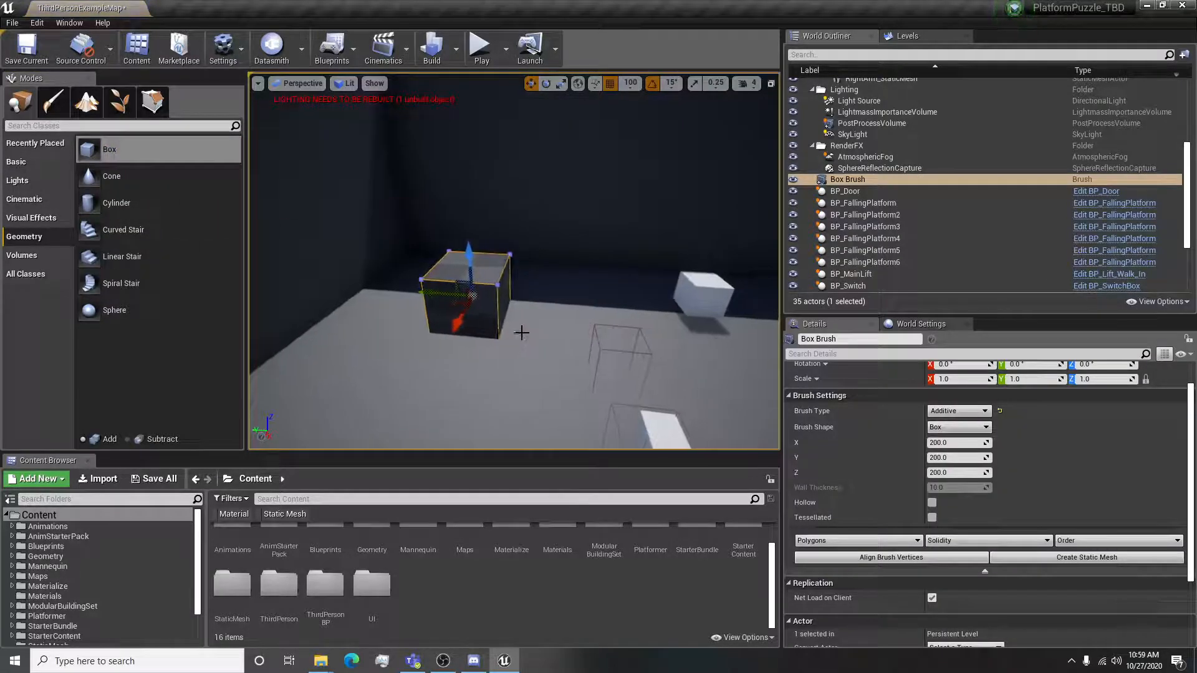
key("shift+5")
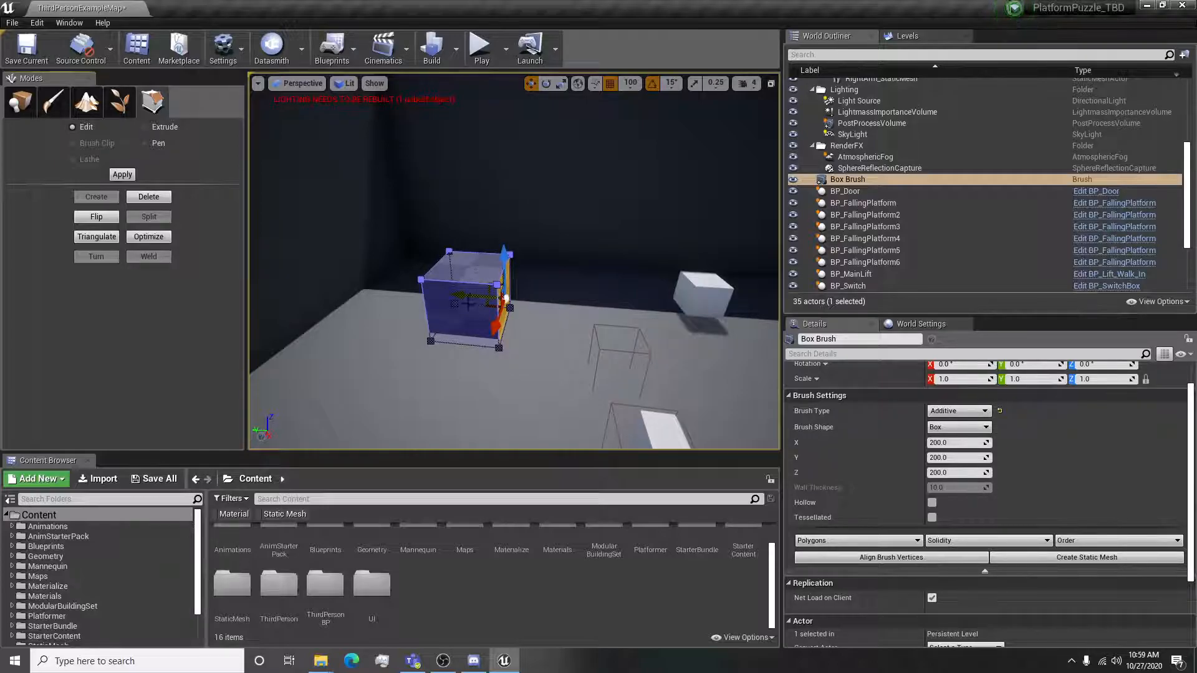
left_click_drag(516, 303, 623, 309)
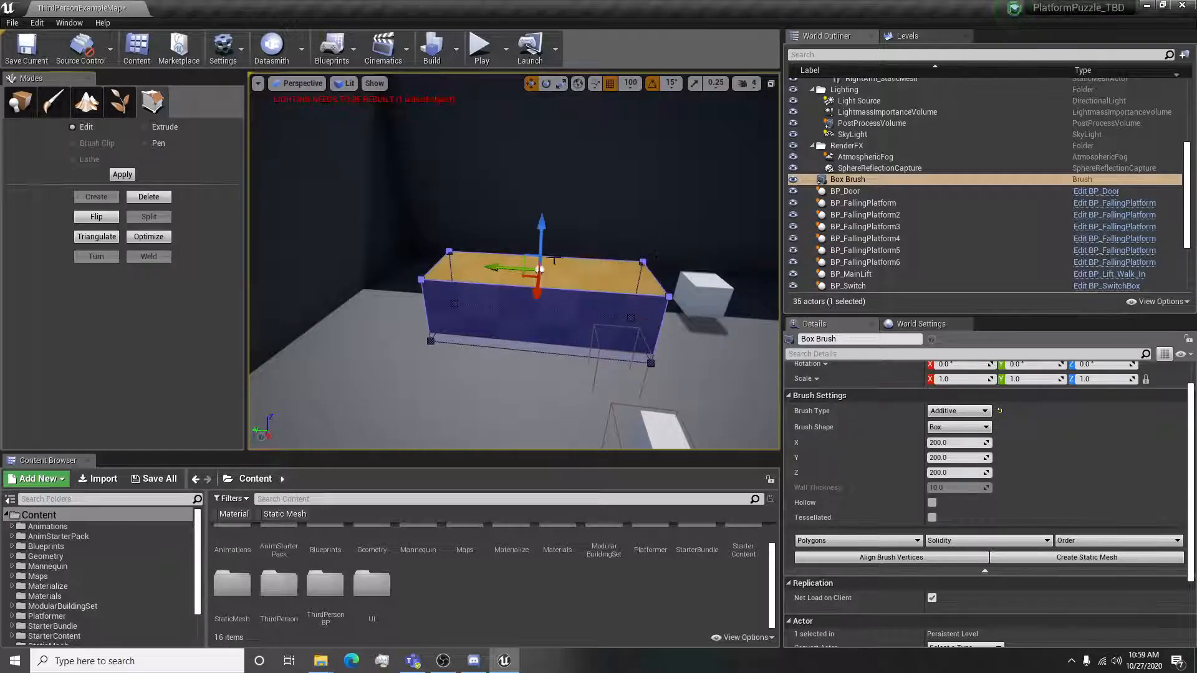
left_click_drag(538, 248, 540, 212)
mouse_move(540, 241)
right_mouse_down()
mouse_move(540, 206)
mouse_move(517, 212)
mouse_move(542, 224)
right_mouse_up()
left_click(548, 219)
left_click(538, 305)
mouse_move(538, 306)
right_mouse_down()
mouse_move(540, 314)
mouse_move(521, 306)
mouse_move(537, 307)
right_mouse_up()
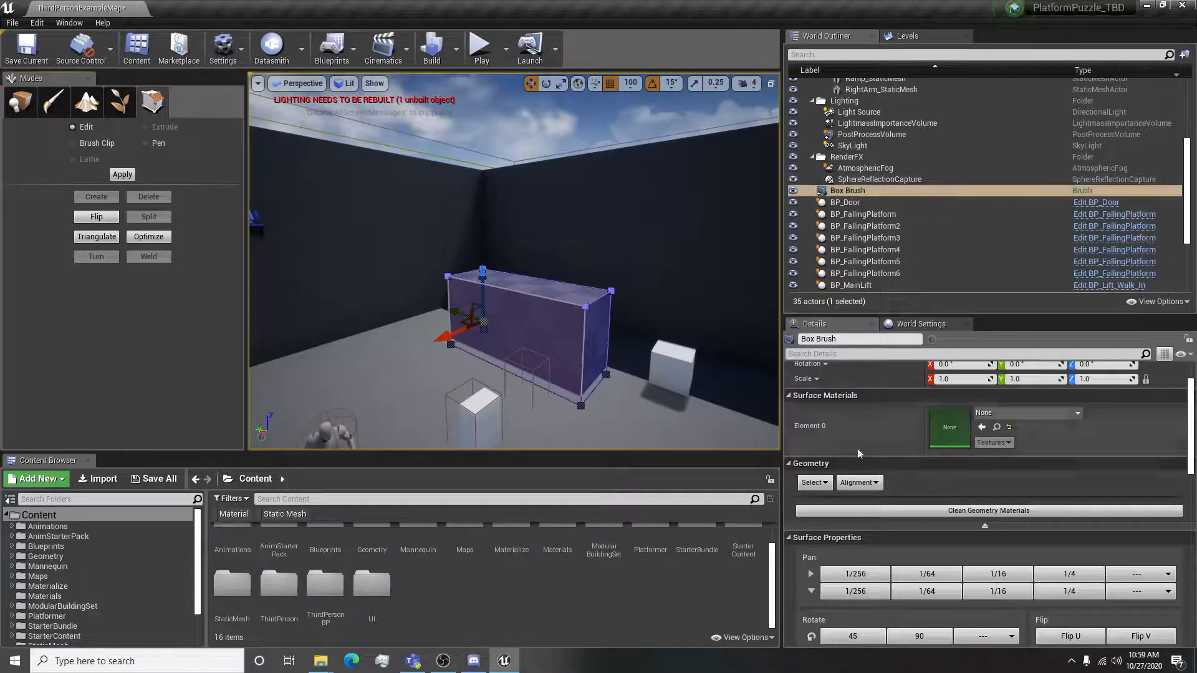
Convert the stretched box brush into a static mesh named GeoMesh in the Content folder.
scroll(928, 459, "down", 1)
scroll(915, 459, "down", 5)
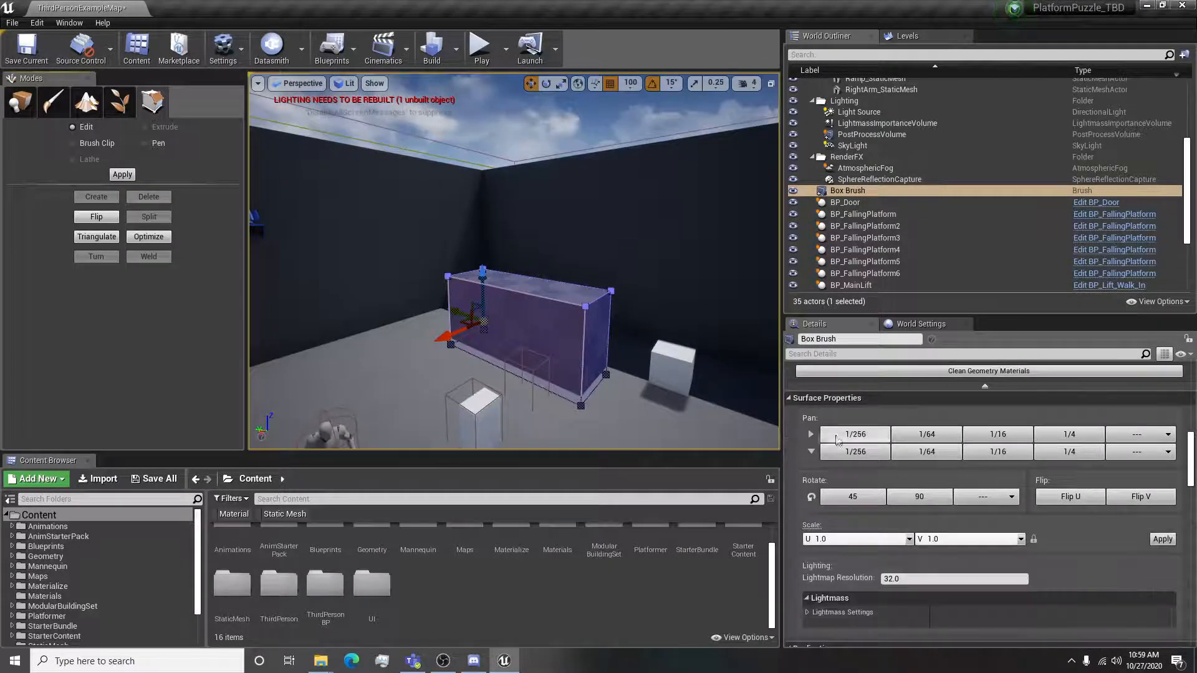
scroll(911, 463, "down", 6)
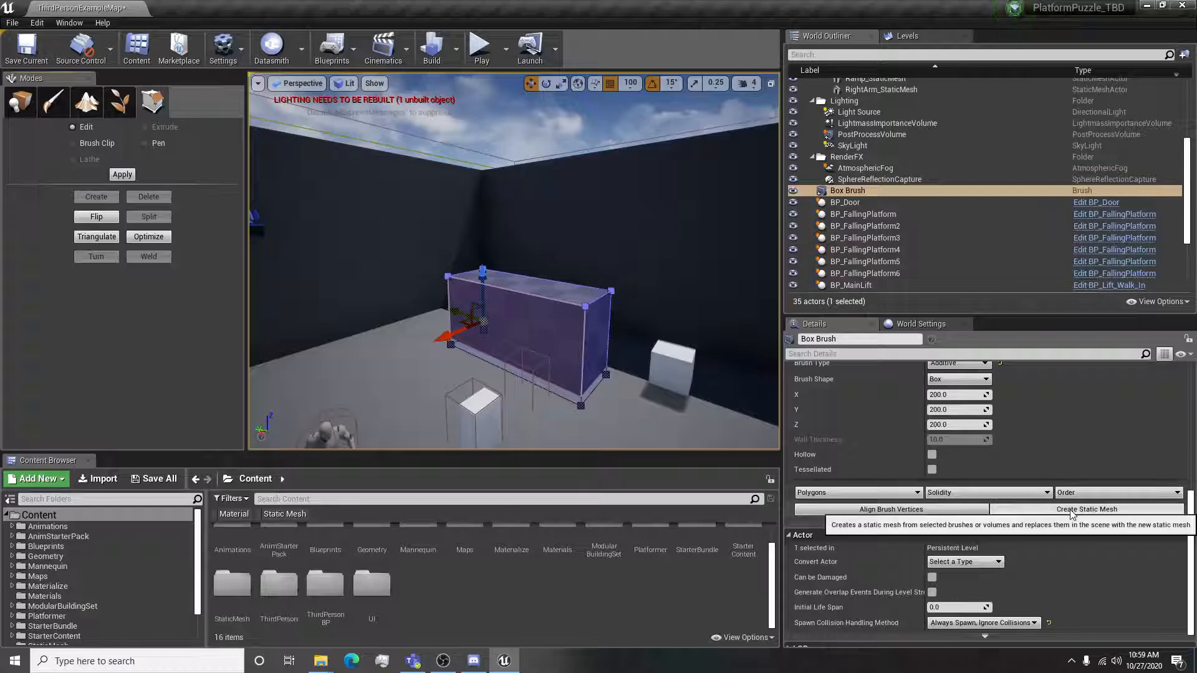
left_click(1087, 448)
left_click(541, 421)
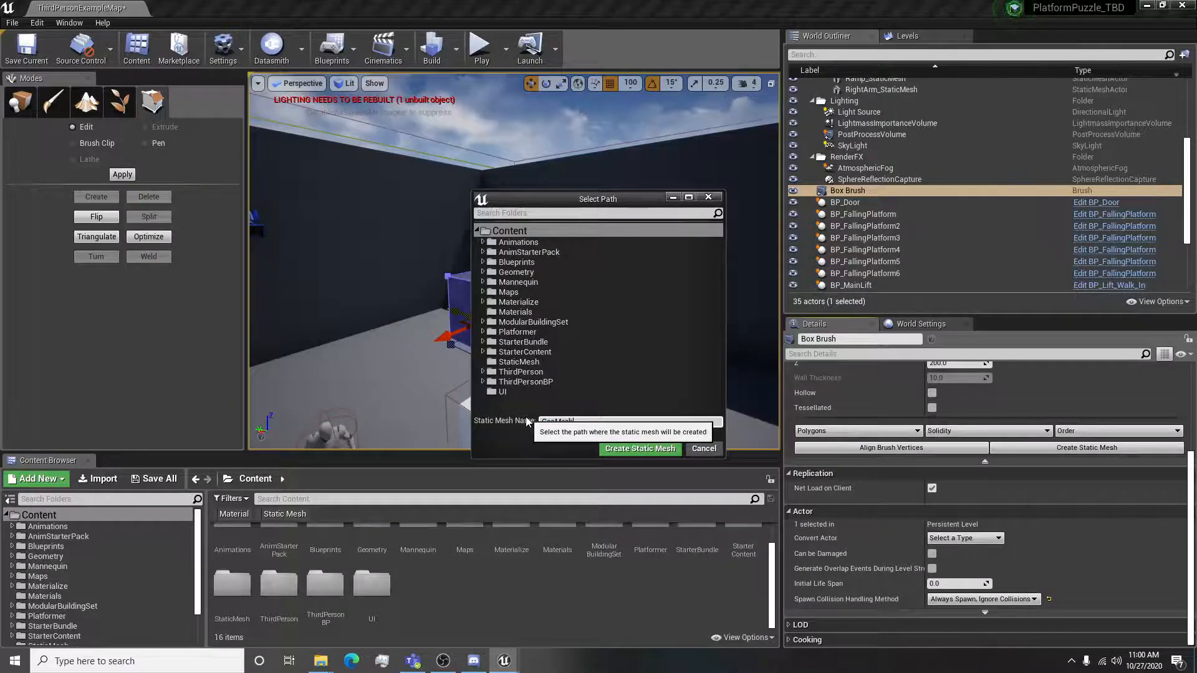
left_click(641, 449)
right_click_drag(495, 320, 502, 320)
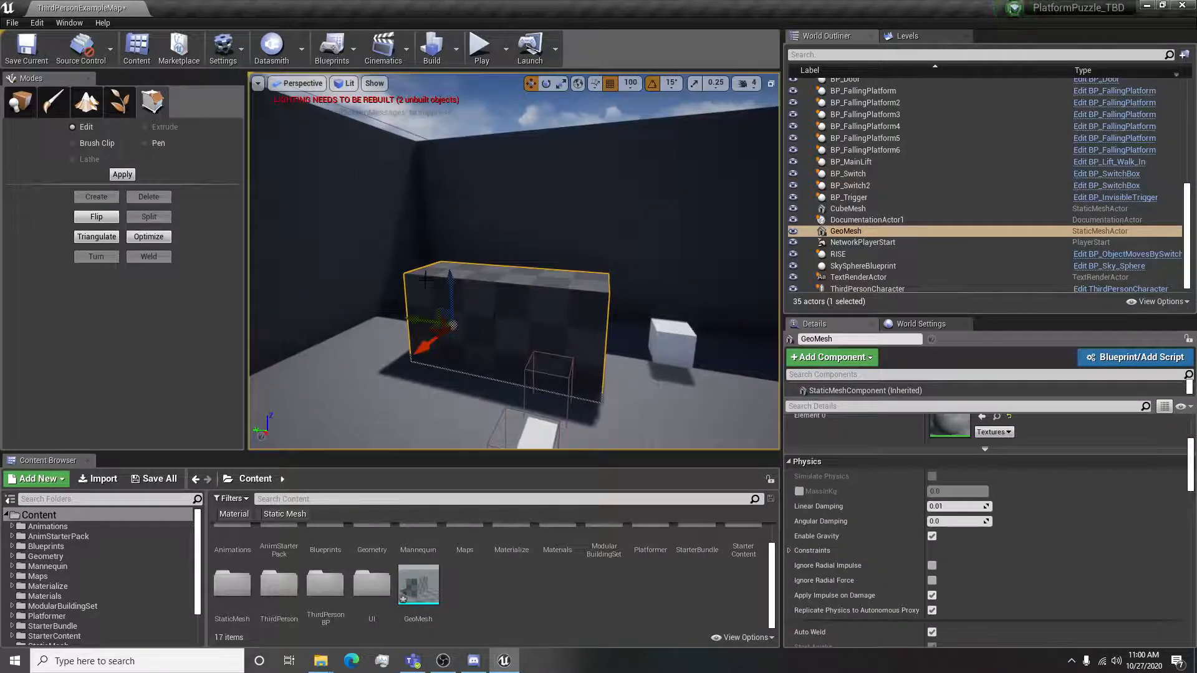
Leave geometry editing for placement mode and scale the new block mesh up uniformly.
right_click_drag(564, 298, 564, 298)
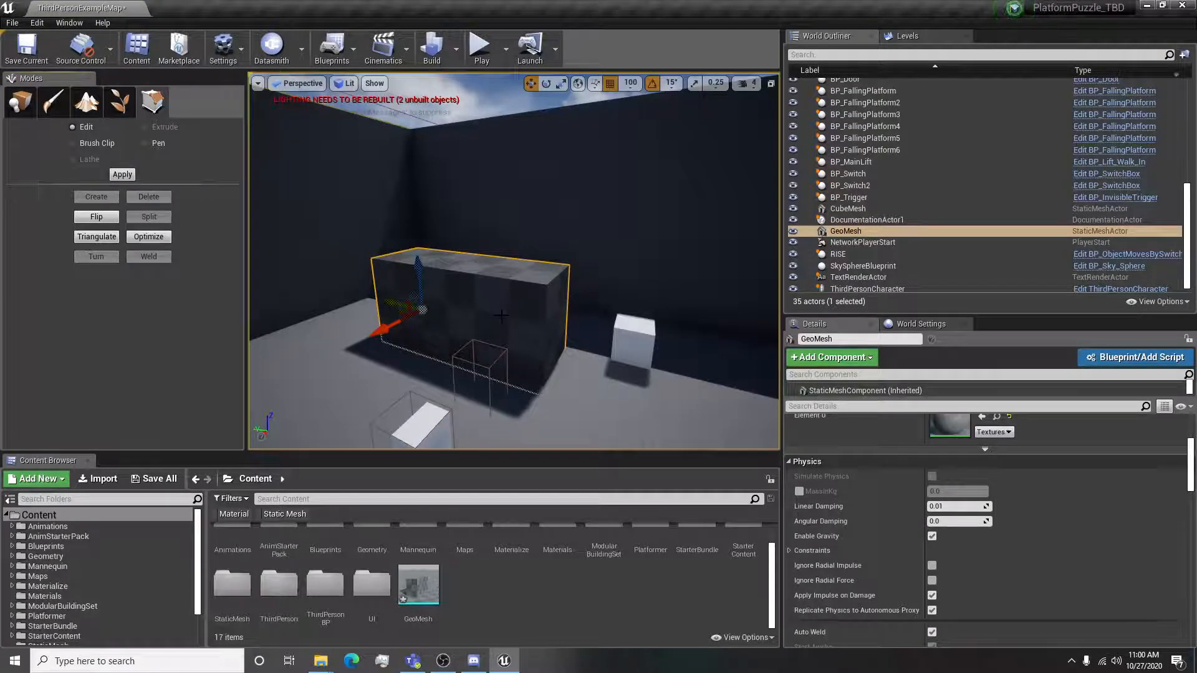
key("shift+1")
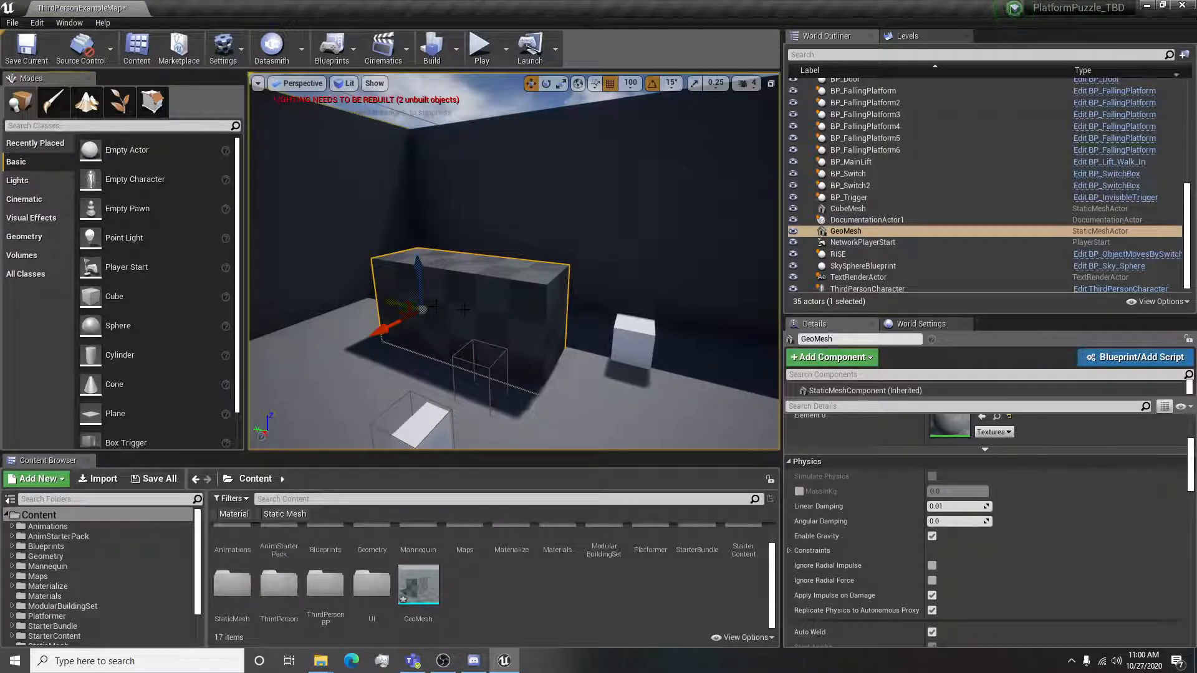
mouse_move(424, 311)
left_mouse_down()
mouse_move(464, 278)
mouse_move(408, 319)
left_mouse_up()
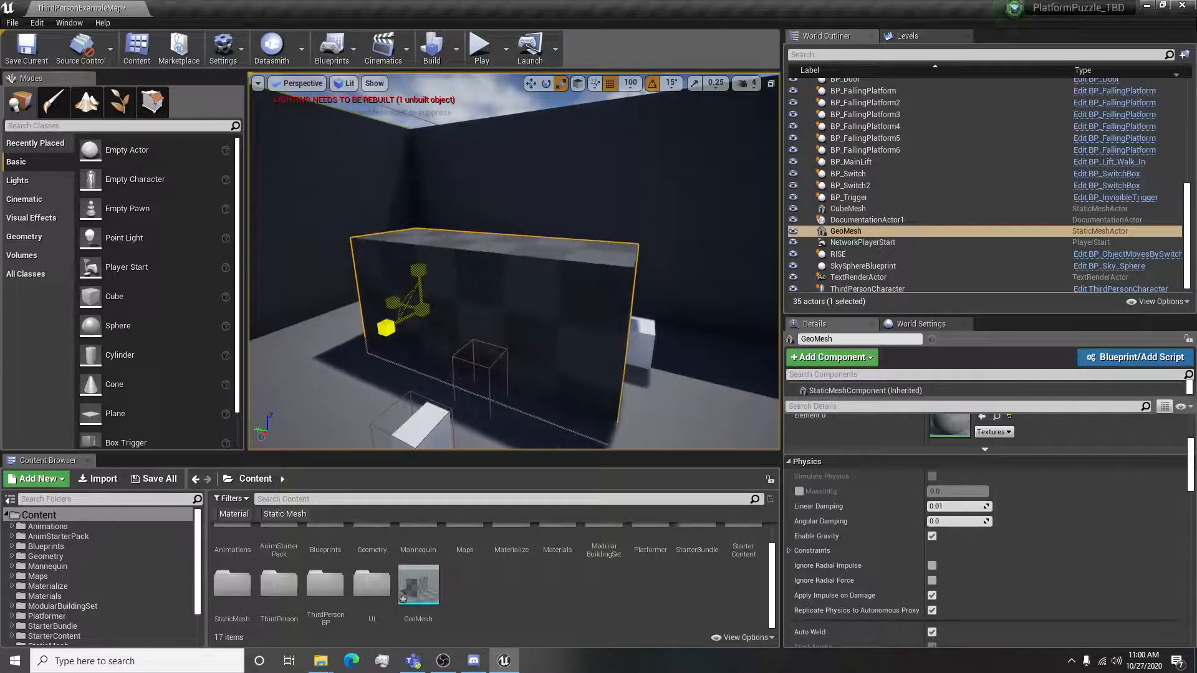
Assign the M_Brick_Clay_Beveled material to the block mesh's Element 0.
scroll(951, 484, "up", 2)
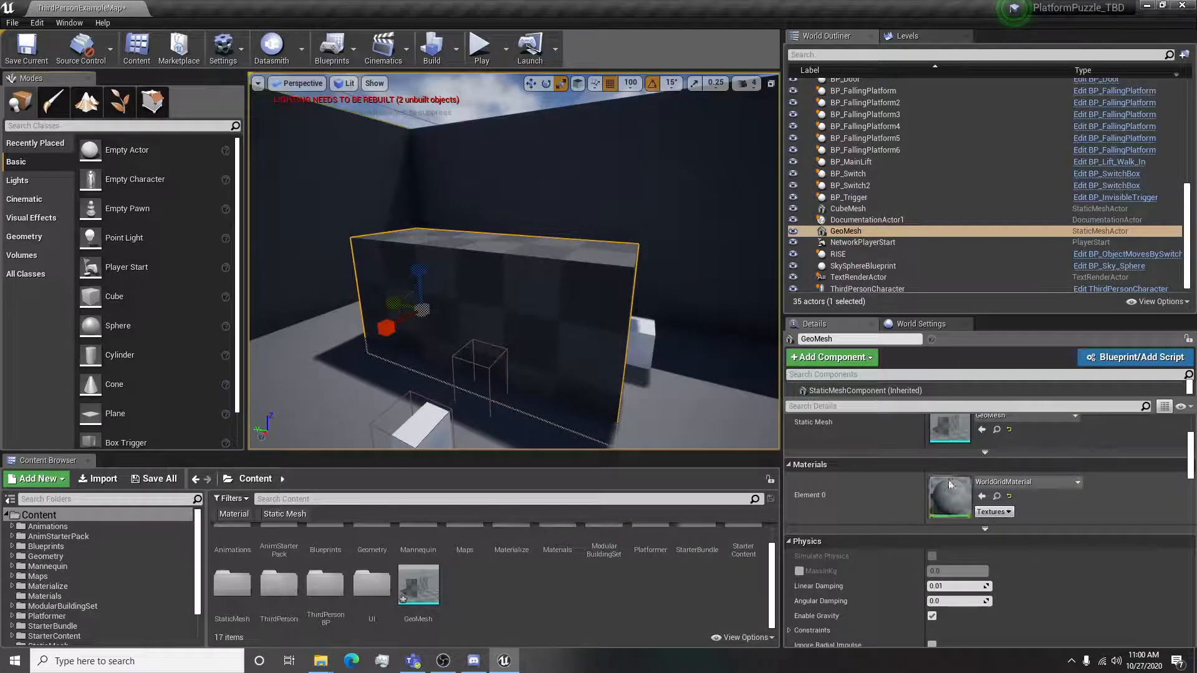
left_click(1006, 484)
type("brick")
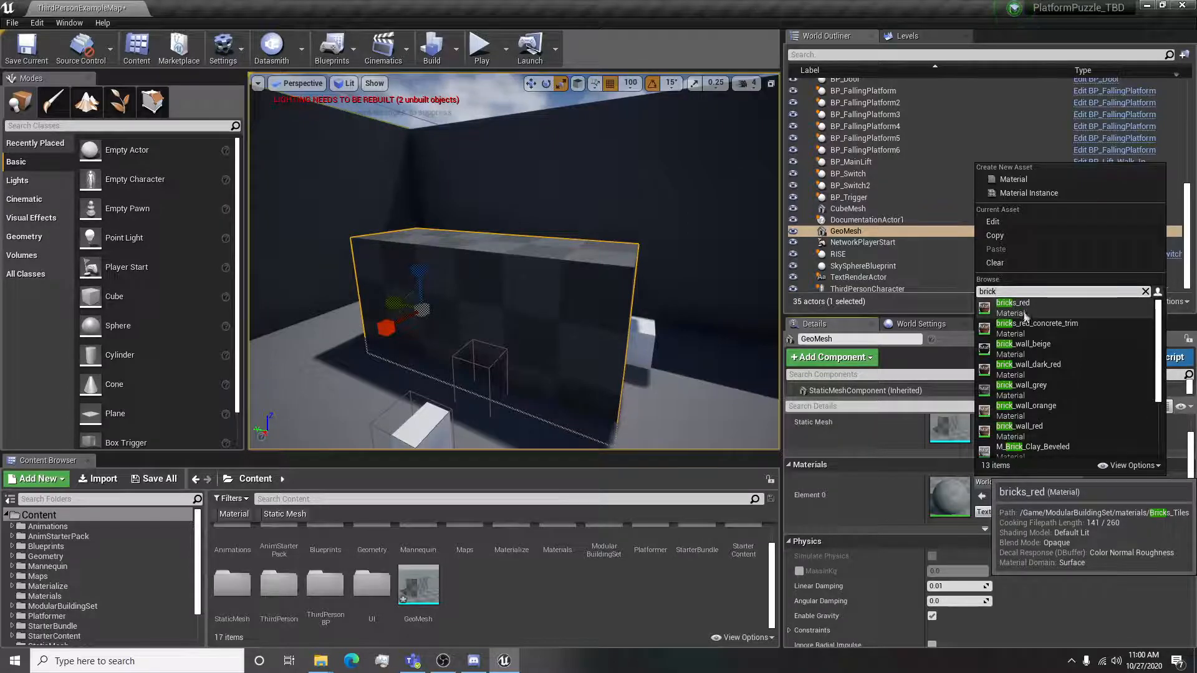
left_click(1048, 447)
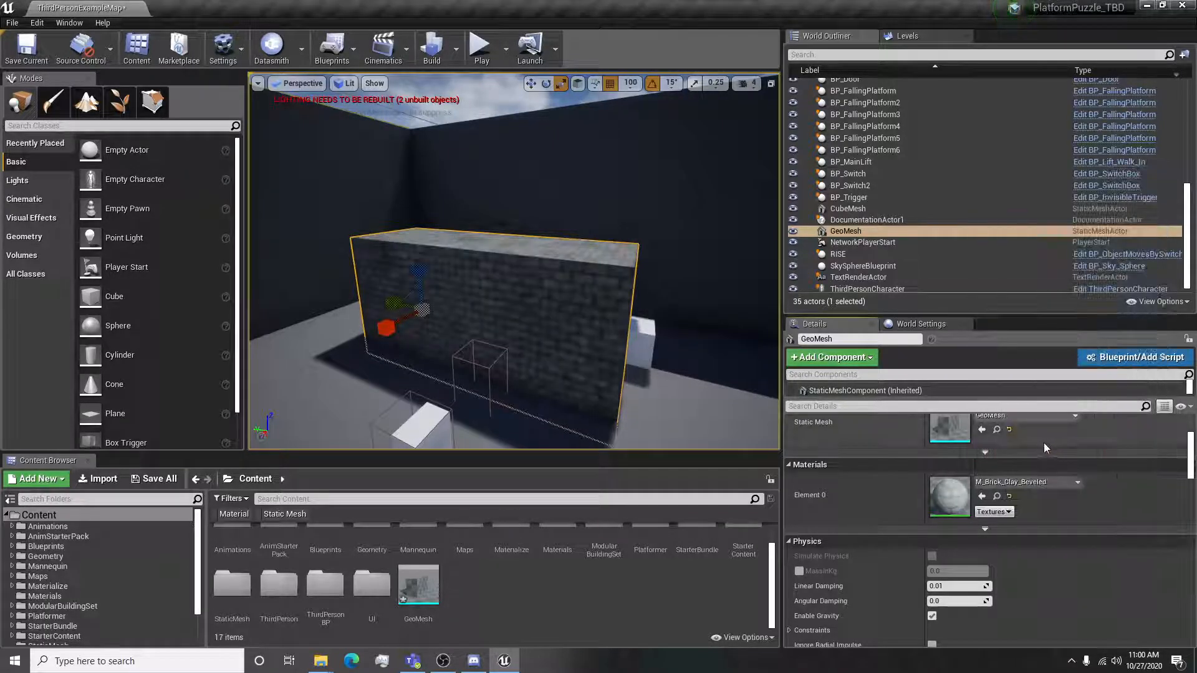
Enlarge the brick block to inspect its texture, and reduce it to a uniform scale of about 1.17.
left_click_drag(425, 311, 499, 245)
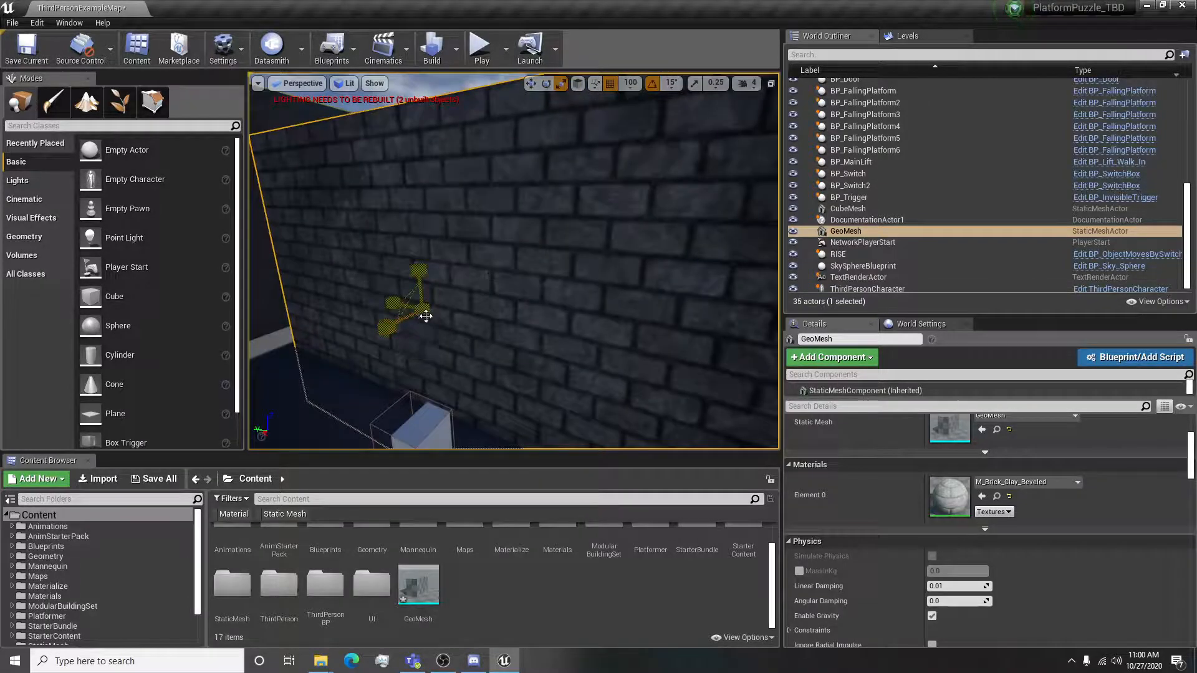
key("f")
left_click_drag(423, 310, 416, 316)
right_click_drag(474, 314, 534, 279)
key("s")
key("d")
key("a")
key("d")
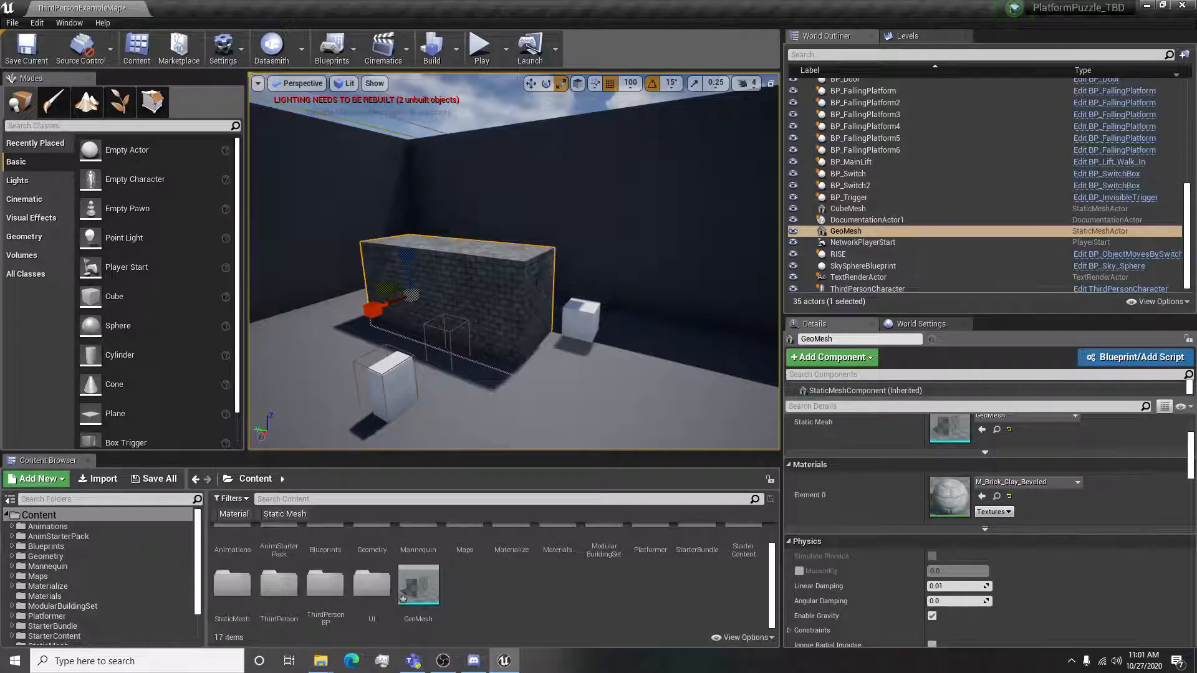
key("a")
right_click_drag(593, 317, 579, 321)
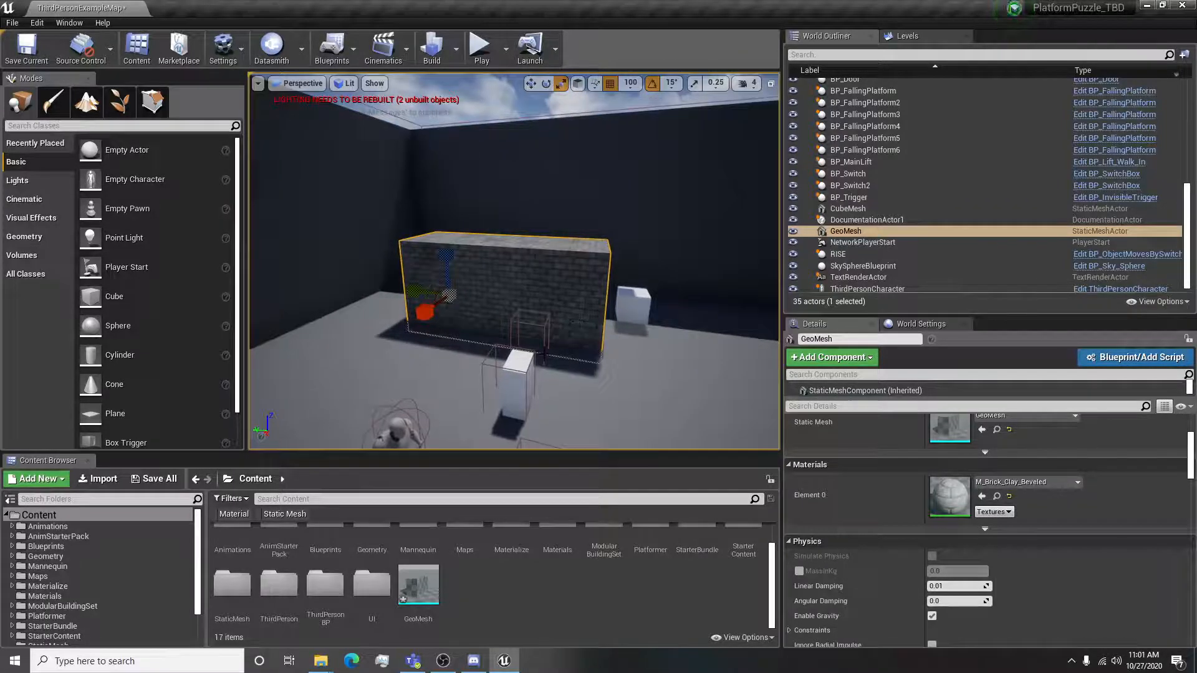
Open the block's GeoMesh asset in the static mesh editor and toggle the simple and complex collision displays.
scroll(1082, 464, "up", 2)
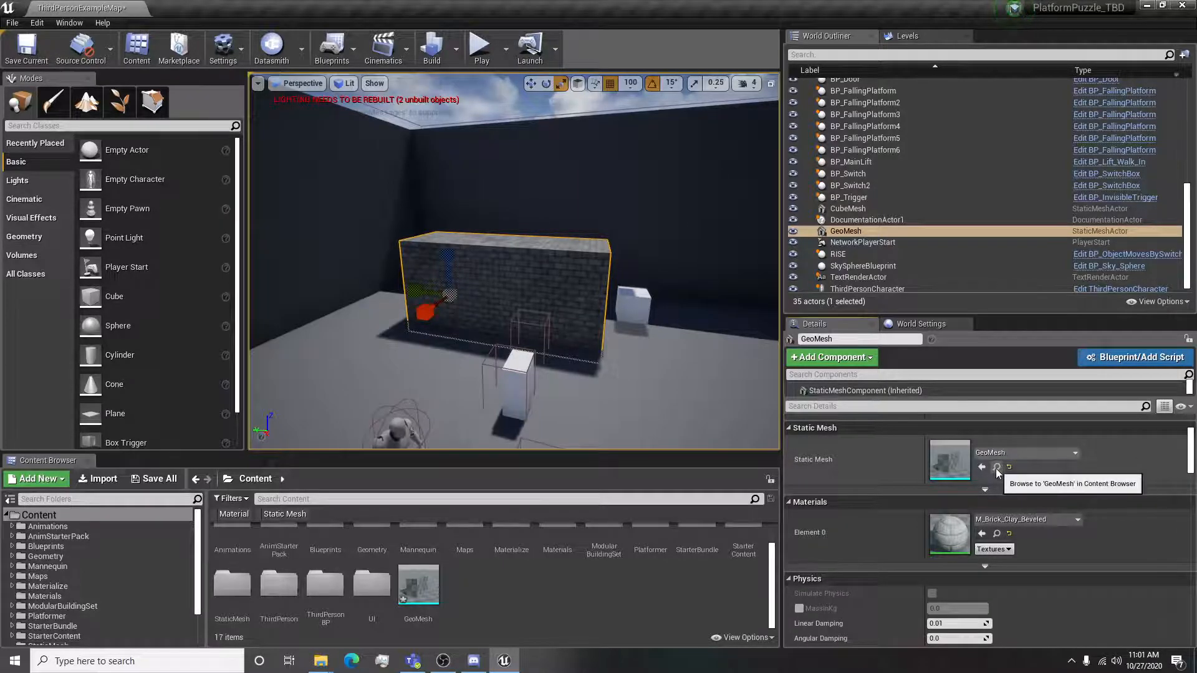
scroll(991, 493, "up", 2)
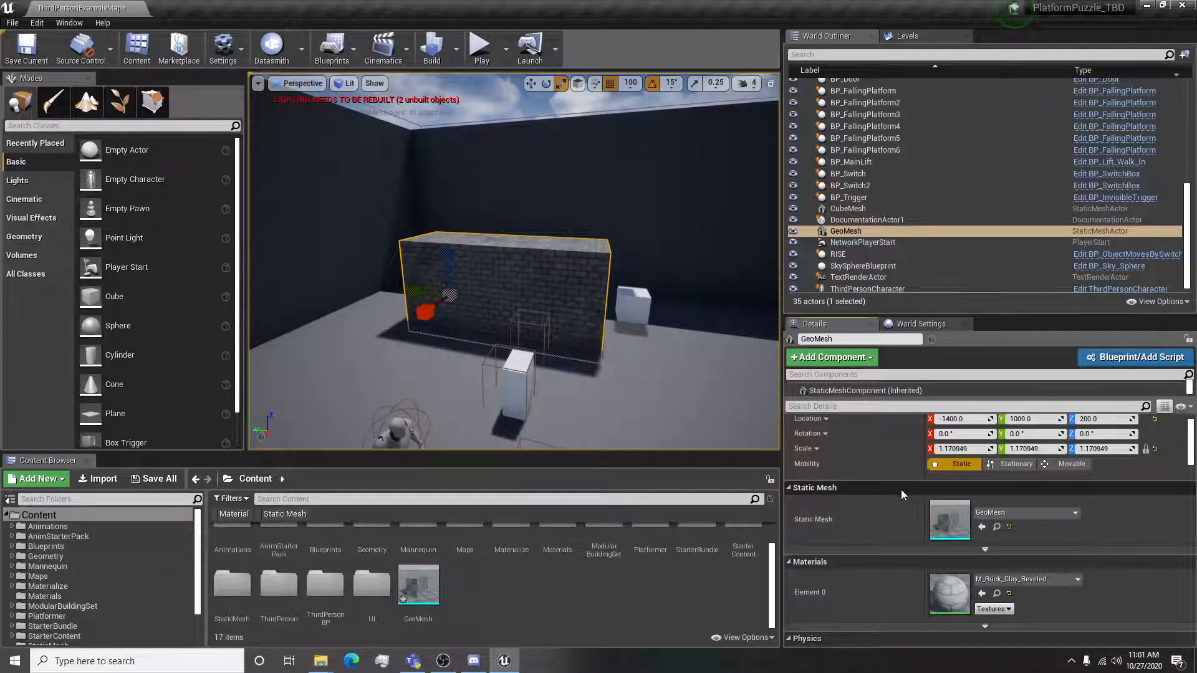
left_click(999, 529)
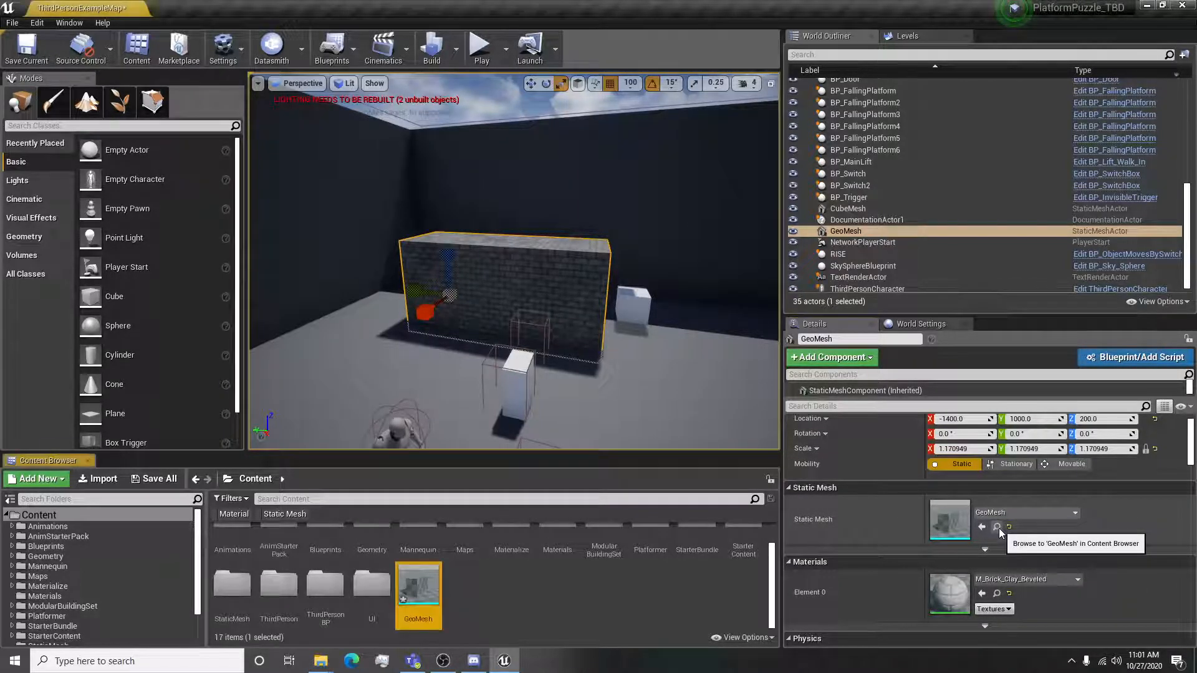
double_click(433, 572)
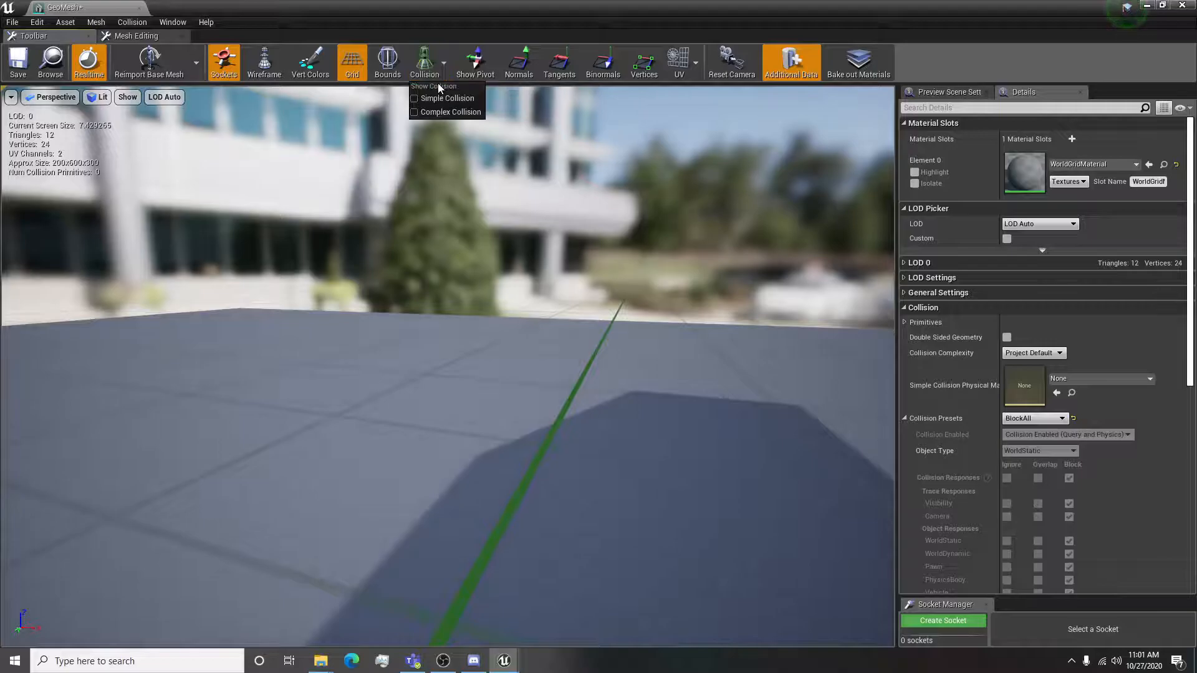
left_click(428, 99)
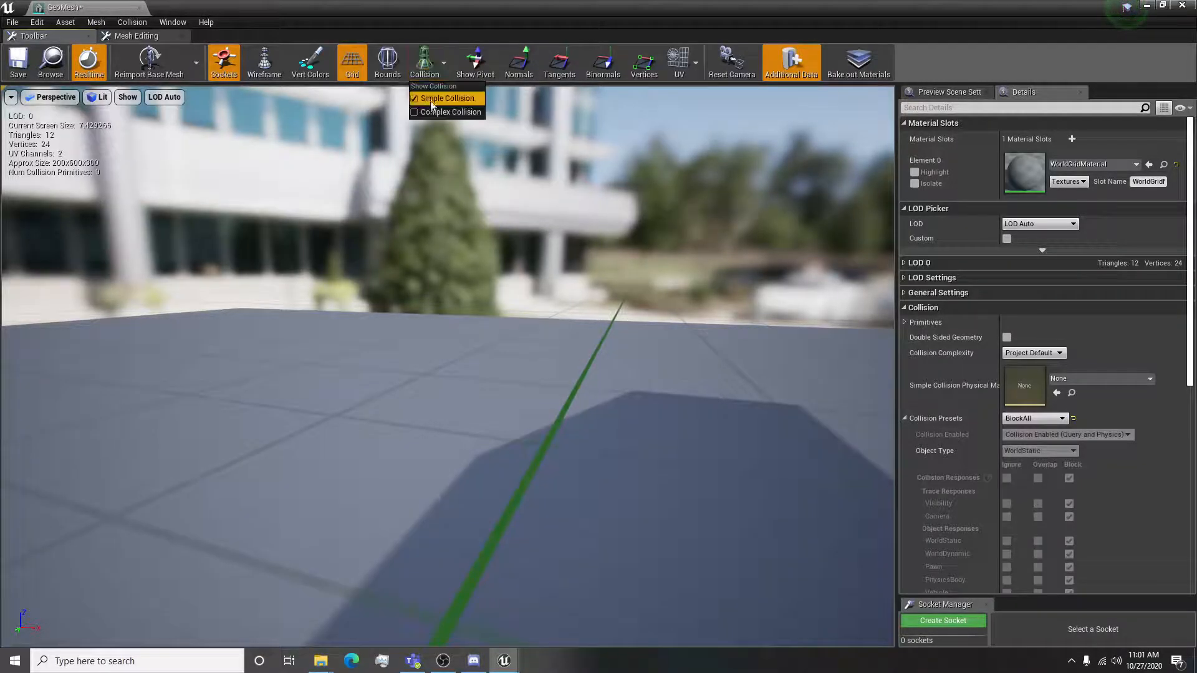
left_click(429, 113)
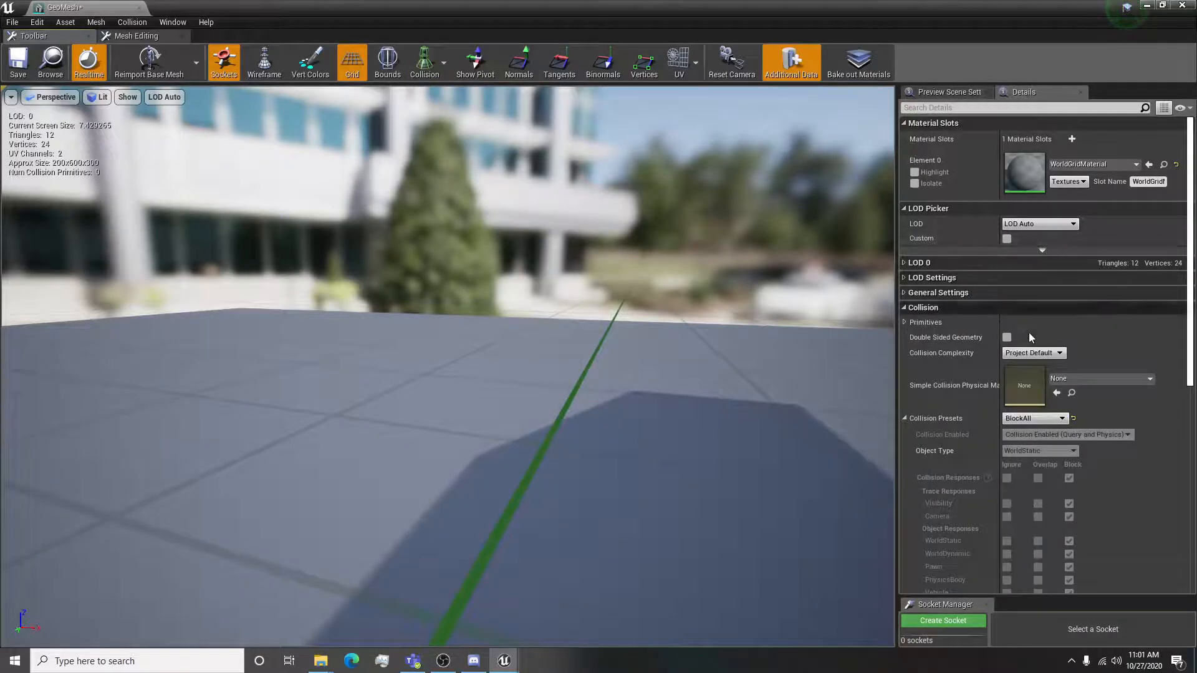
Set the mesh's collision complexity to Use Complex Collision As Simple and choose GeoMesh as its complex collision mesh.
left_click(1032, 353)
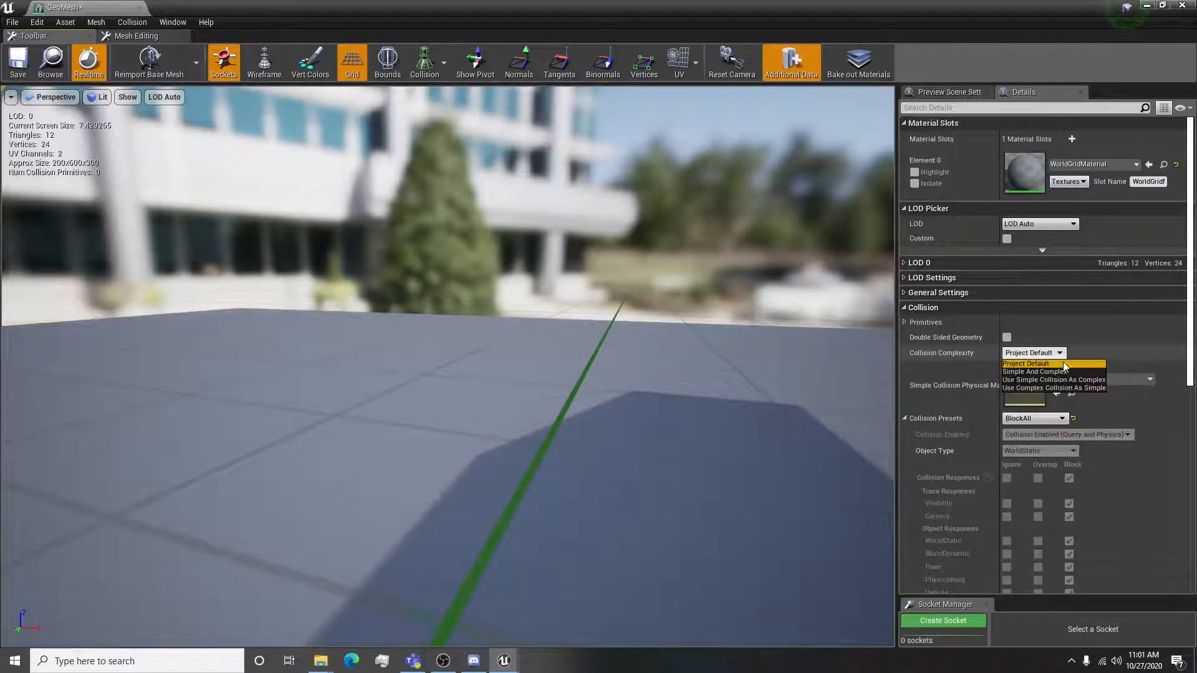
left_click(1054, 388)
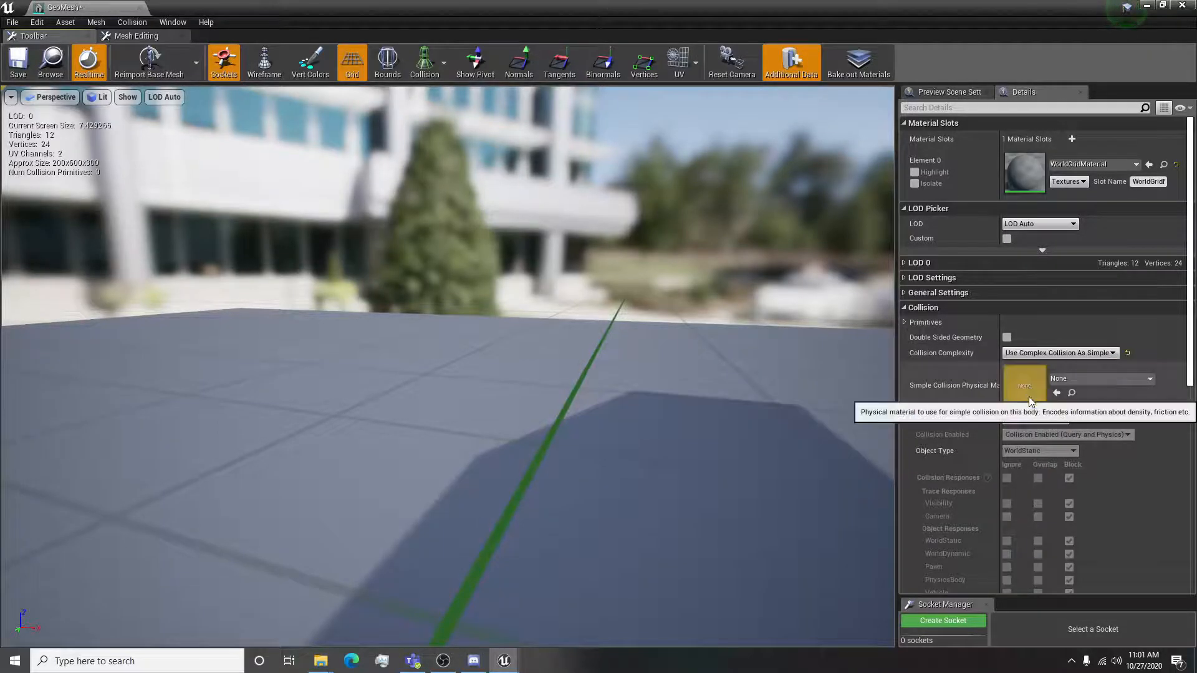
scroll(1085, 447, "down", 5)
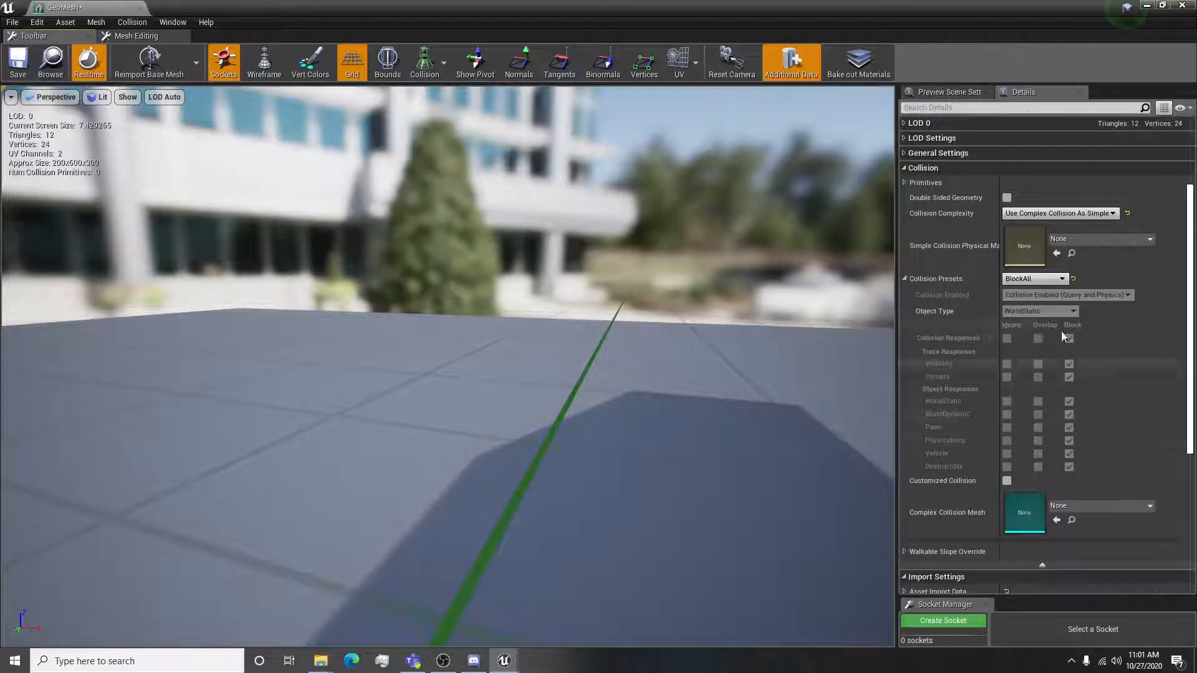
scroll(1071, 427, "down", 2)
left_click(1080, 465)
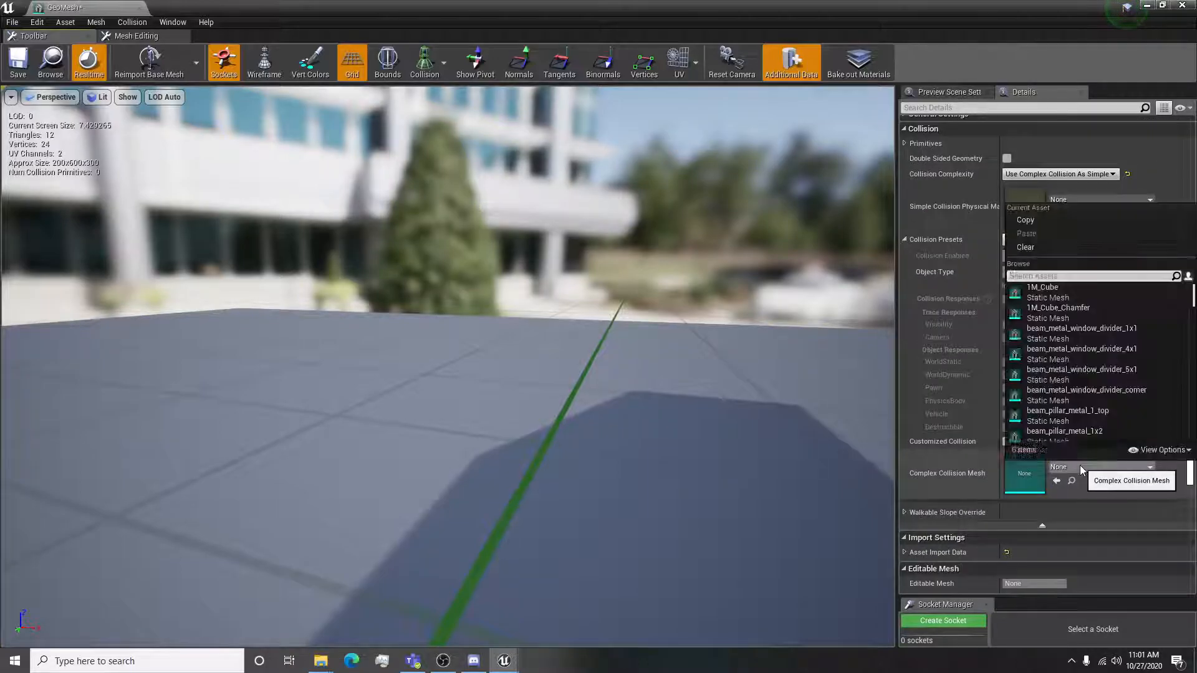
type("geo")
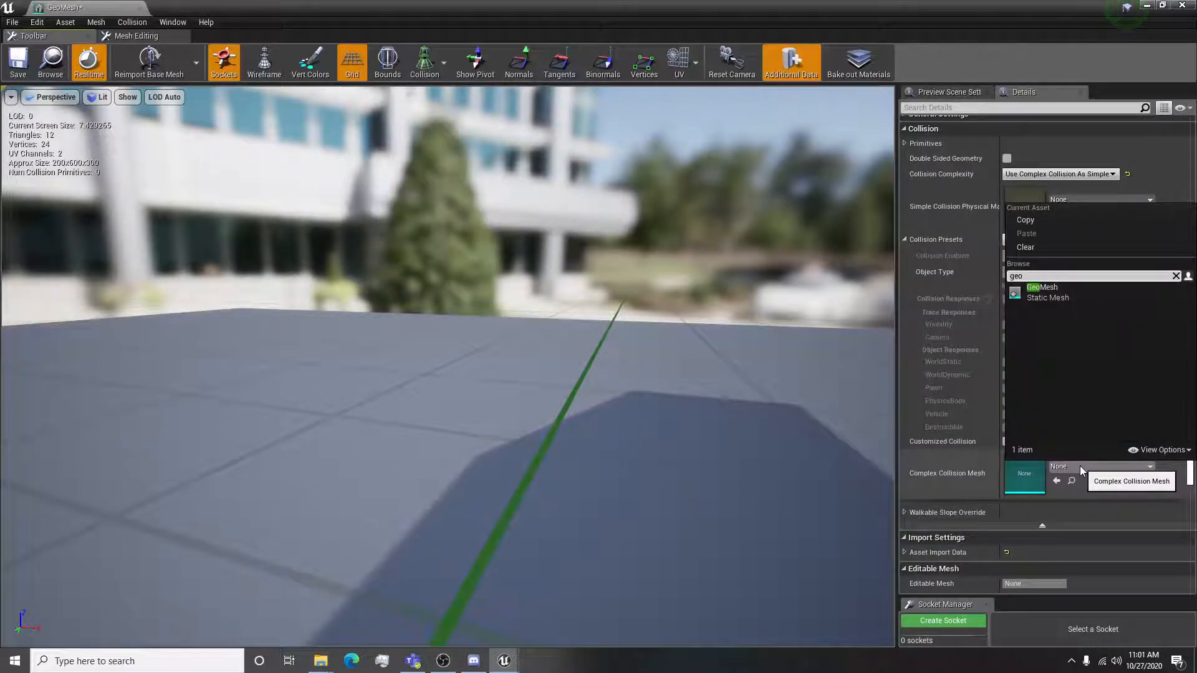
left_click(1036, 292)
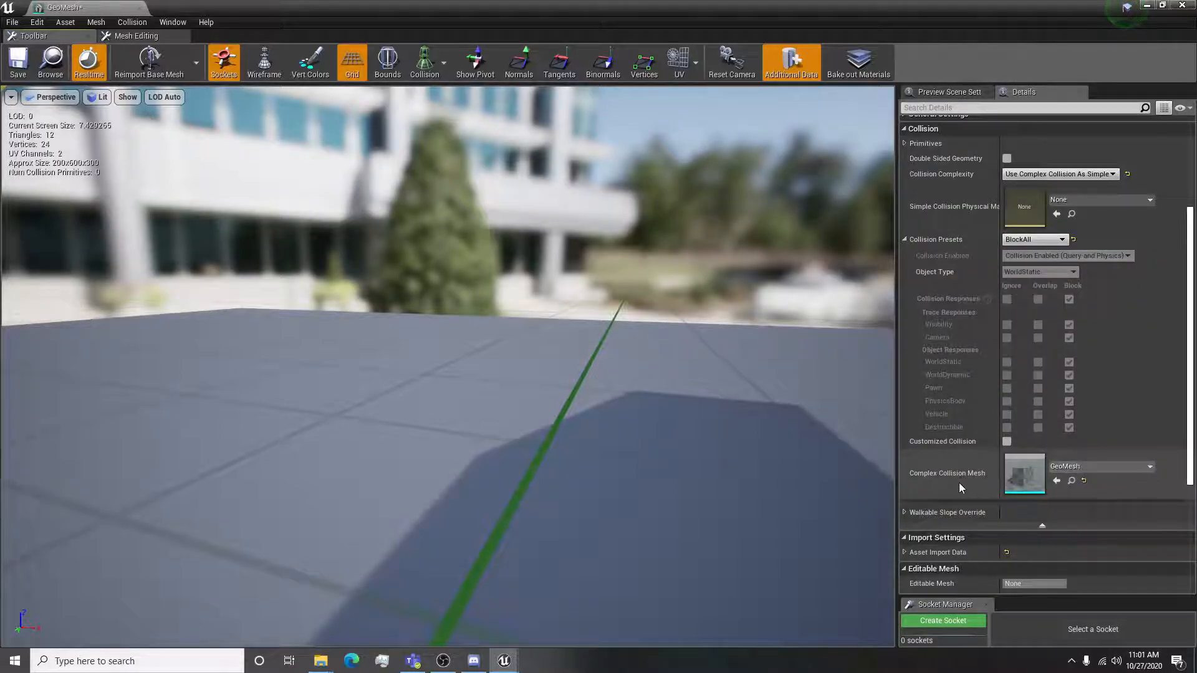
Review the mesh's remaining collision and navigation settings and save the asset.
scroll(995, 480, "down", 5)
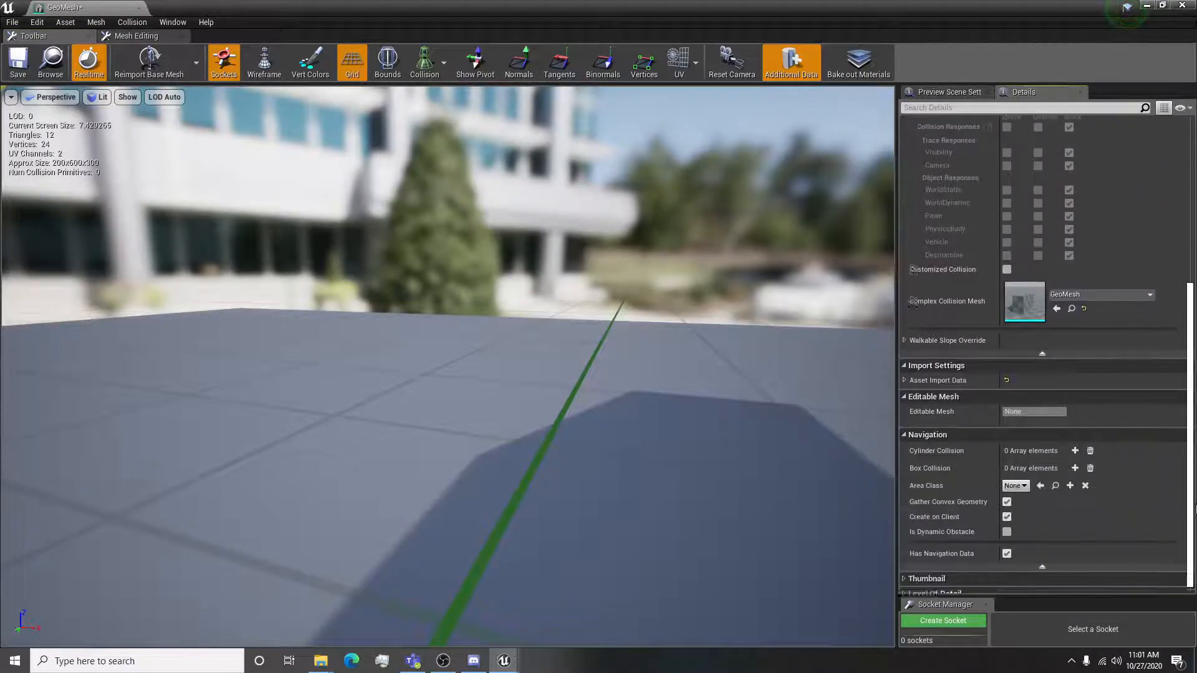
scroll(995, 480, "up", 4)
scroll(995, 480, "down", 4)
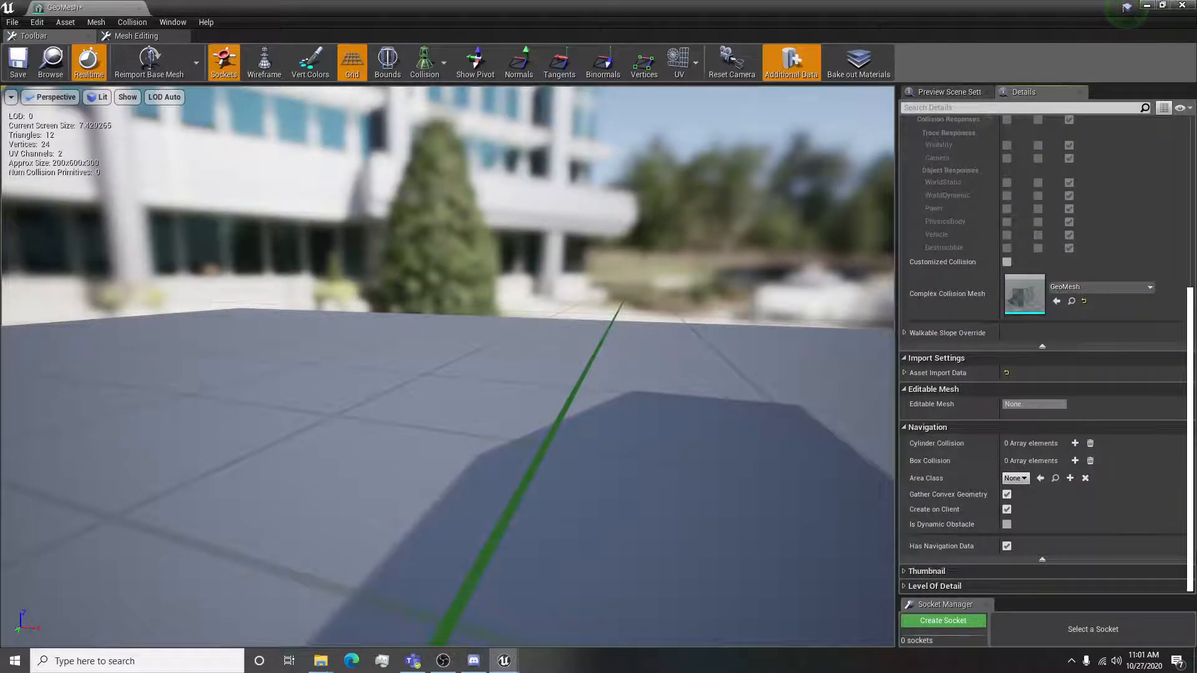
scroll(1152, 337, "up", 8)
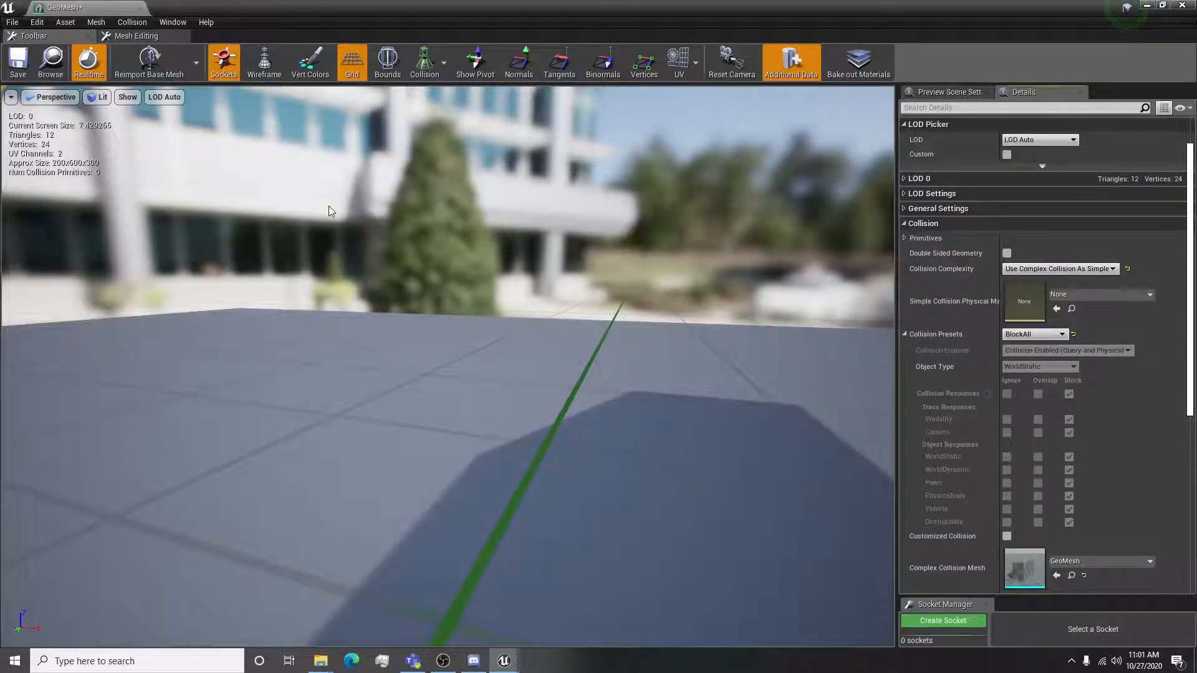
left_click(19, 66)
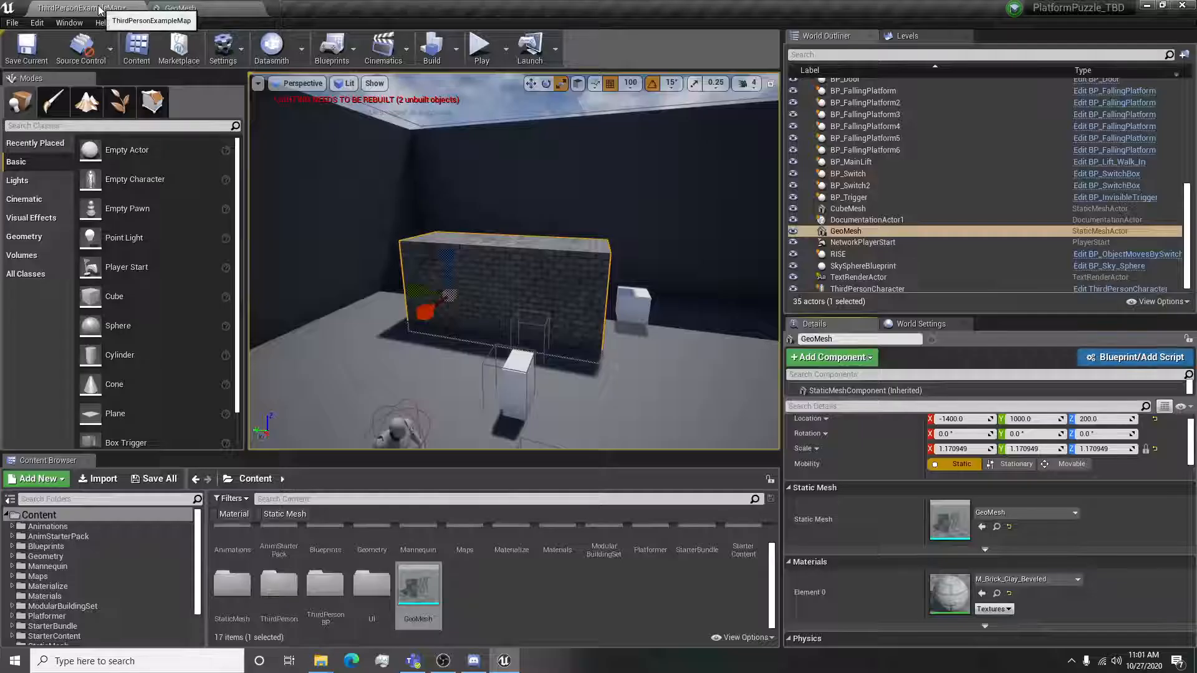
Playtest the level by running the character against and around the brick block, and end the play session.
left_click(479, 47)
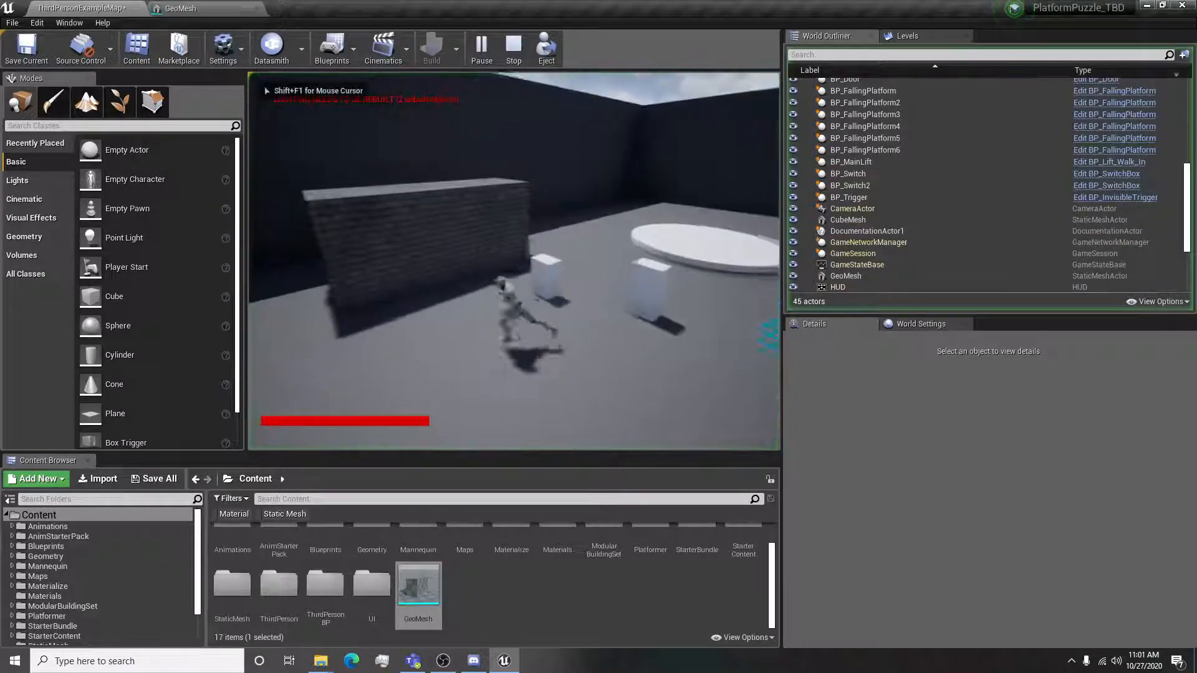
key("w")
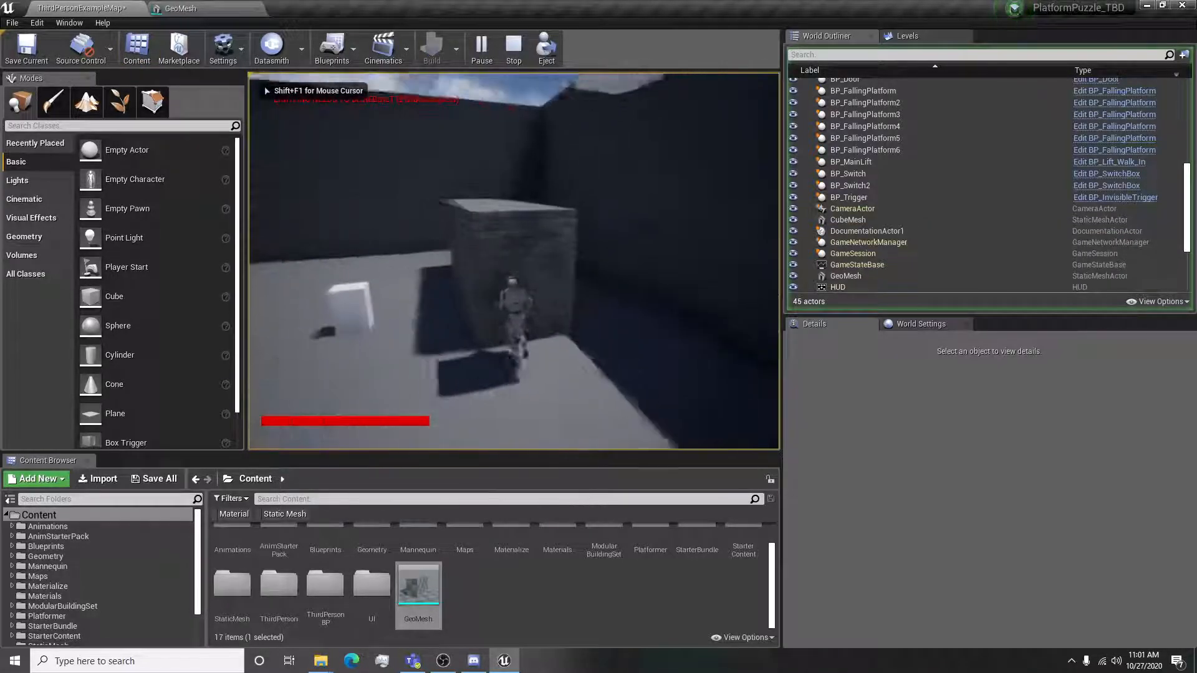
key("w")
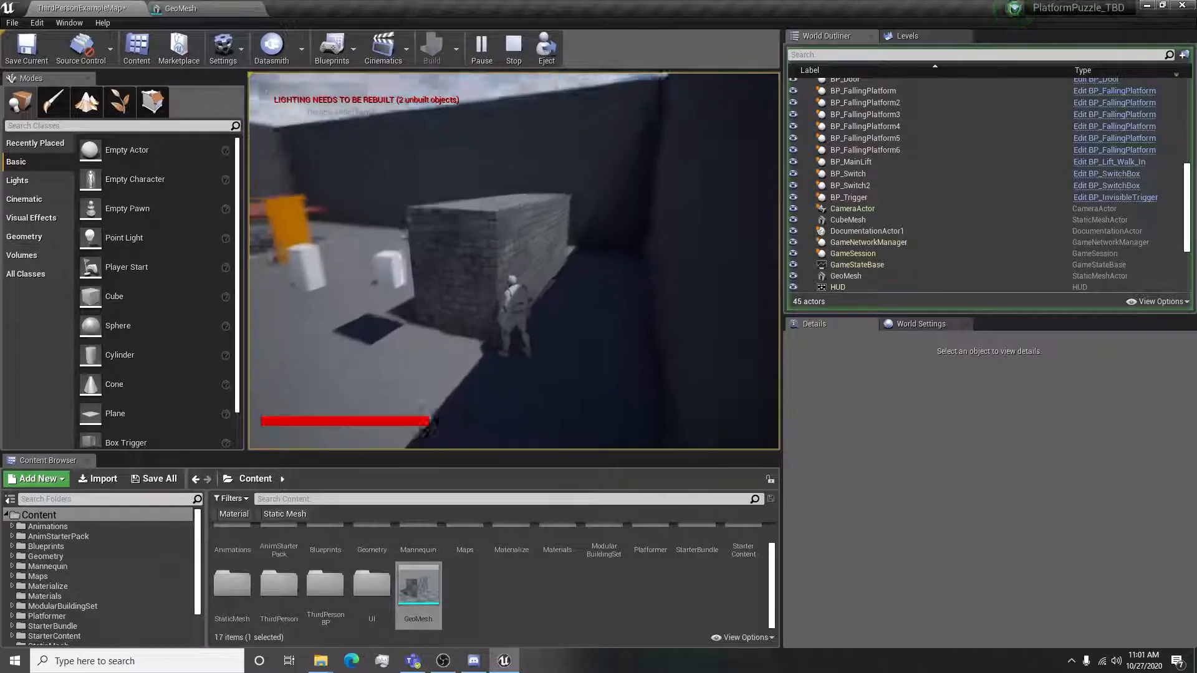
key("w")
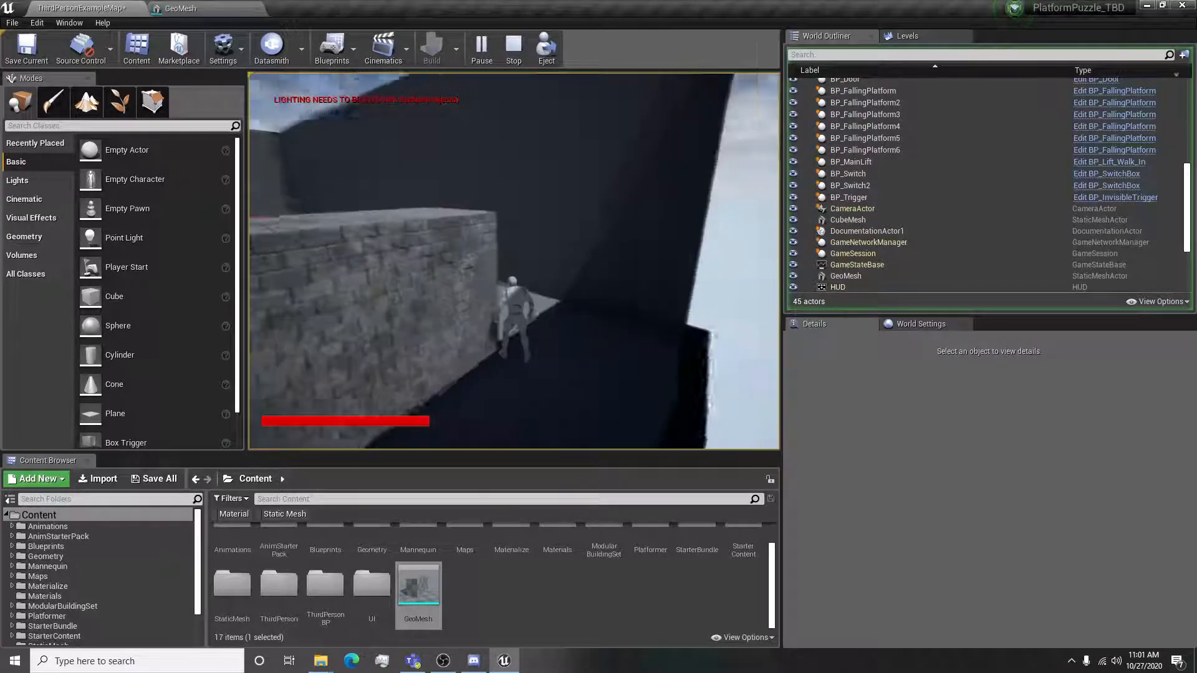
key("w")
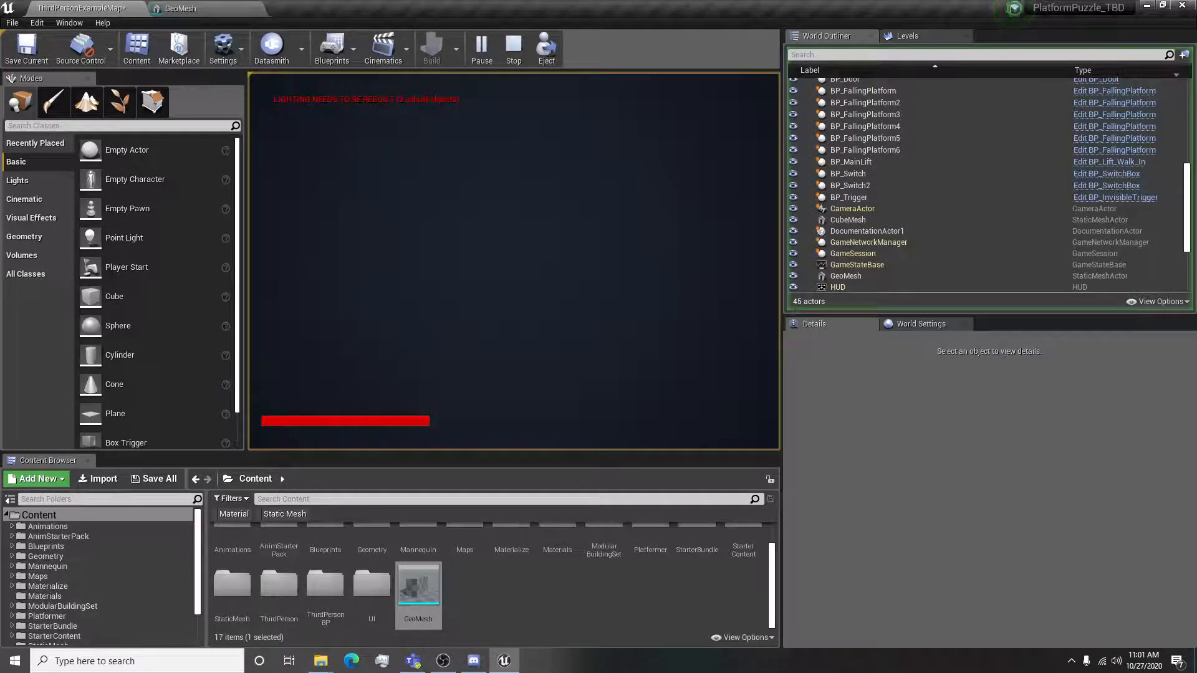
key("w")
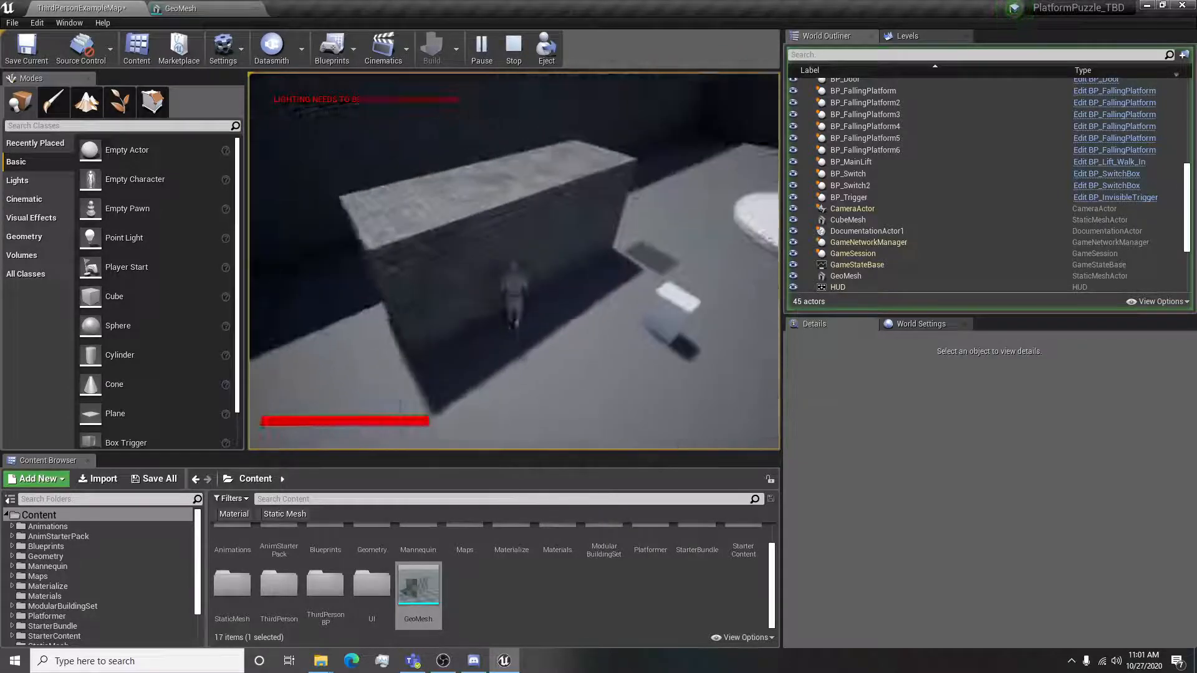
key("w")
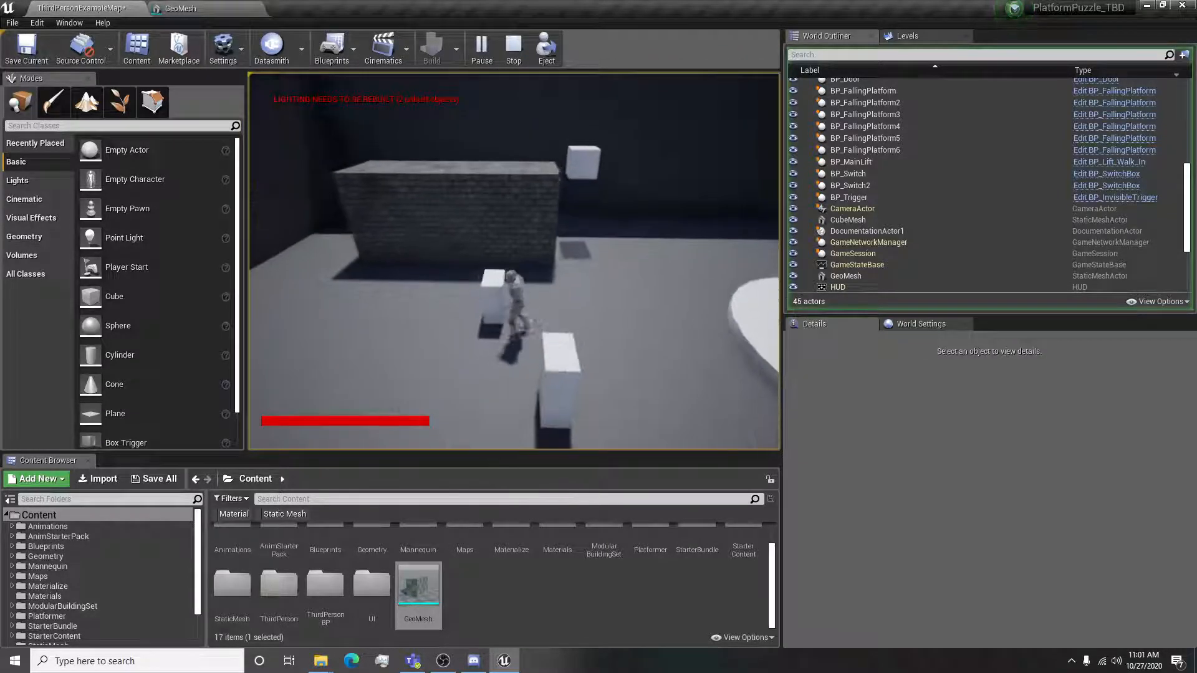
key("Escape")
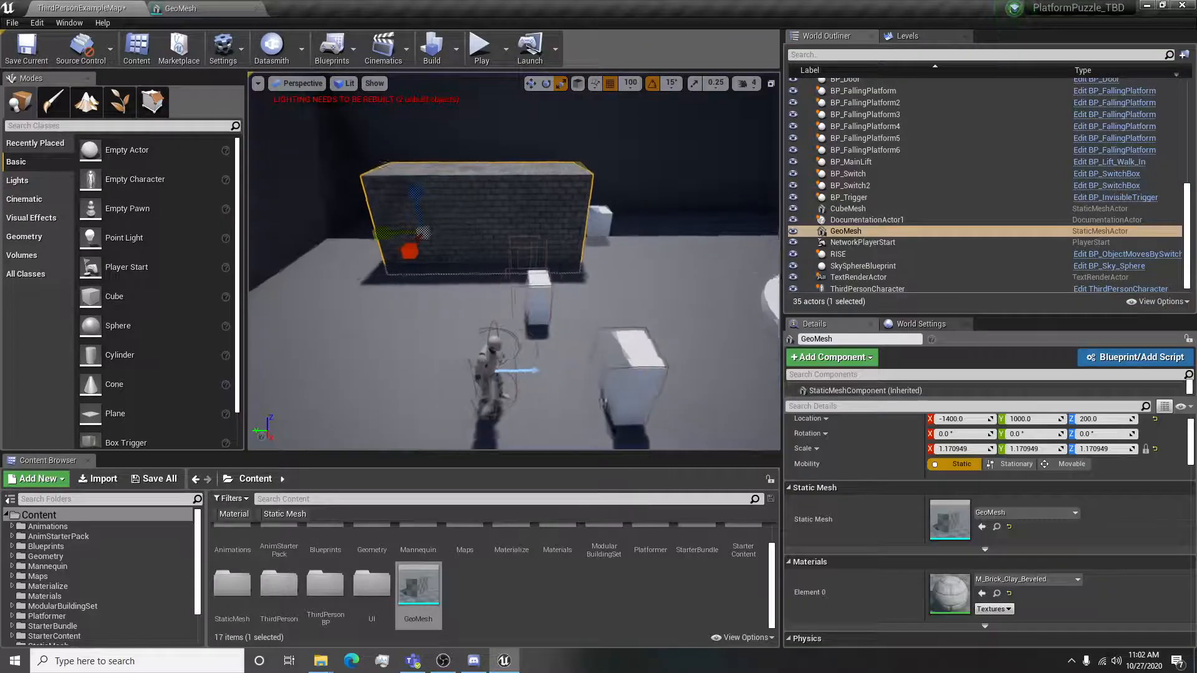
Move the brick block along X to -600 and shift the third-person character away from its side.
scroll(469, 249, "down", 5)
left_click_drag(503, 334, 552, 435)
key("a")
right_click_drag(551, 436, 705, 418)
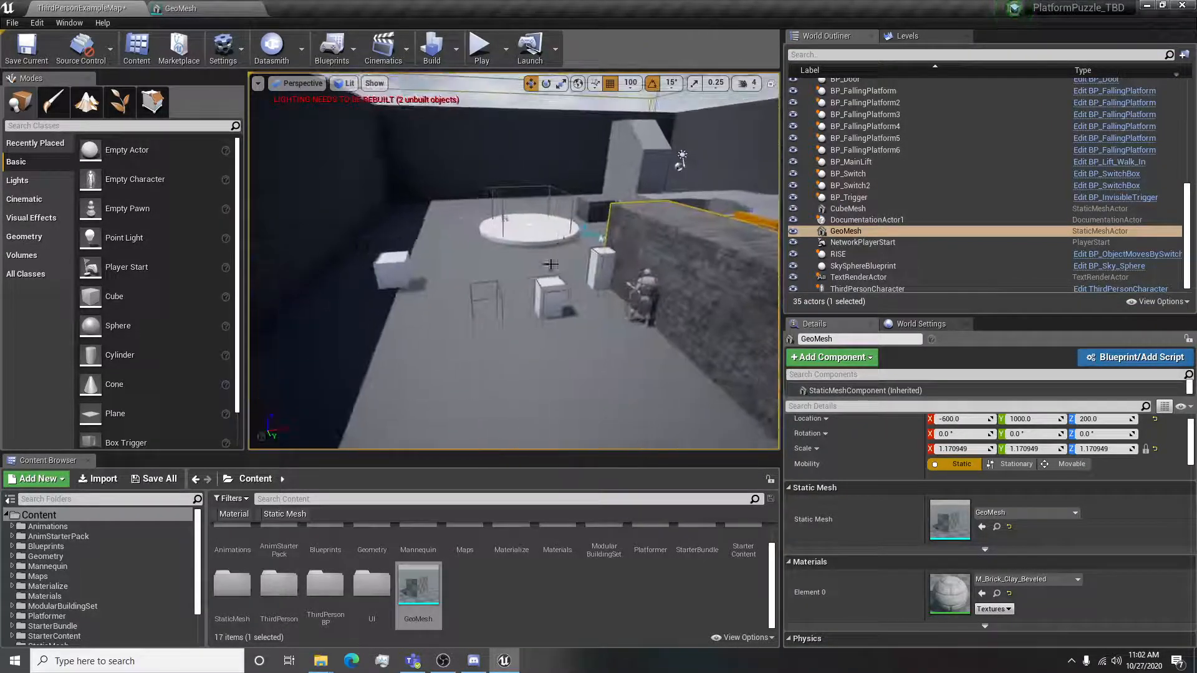
left_click(662, 290)
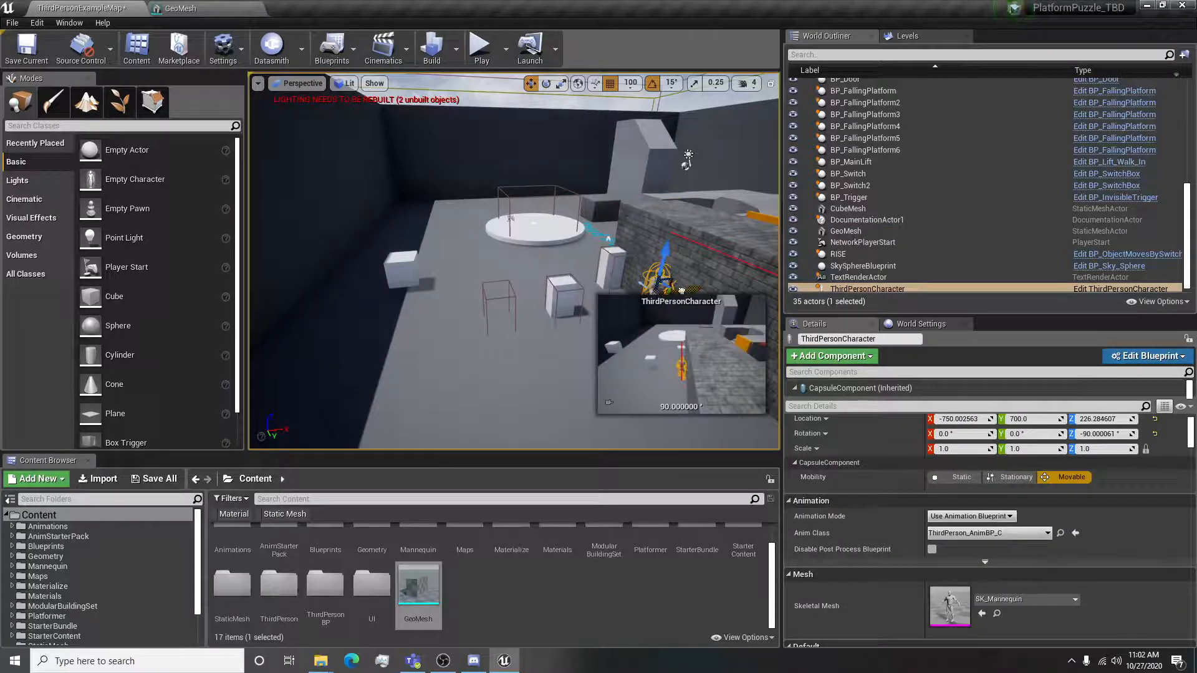
left_click_drag(687, 290, 630, 295)
Run another playtest around the relocated brick block to check its collision from several sides, and end the session.
left_click(481, 46)
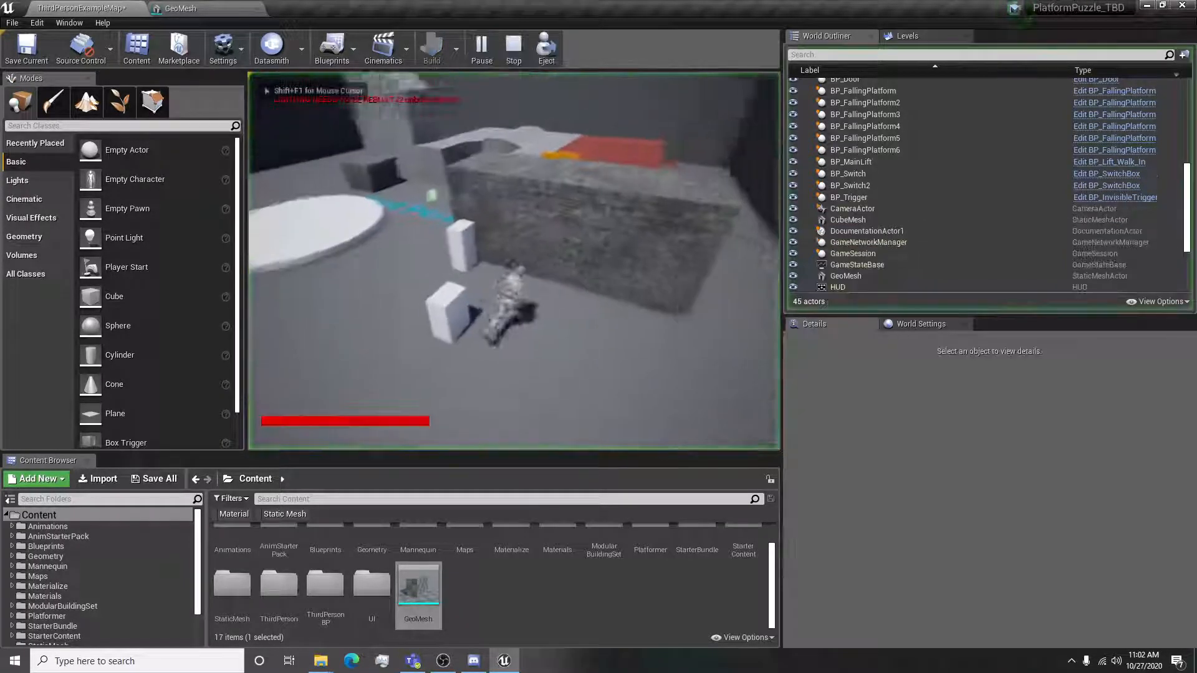
key("w")
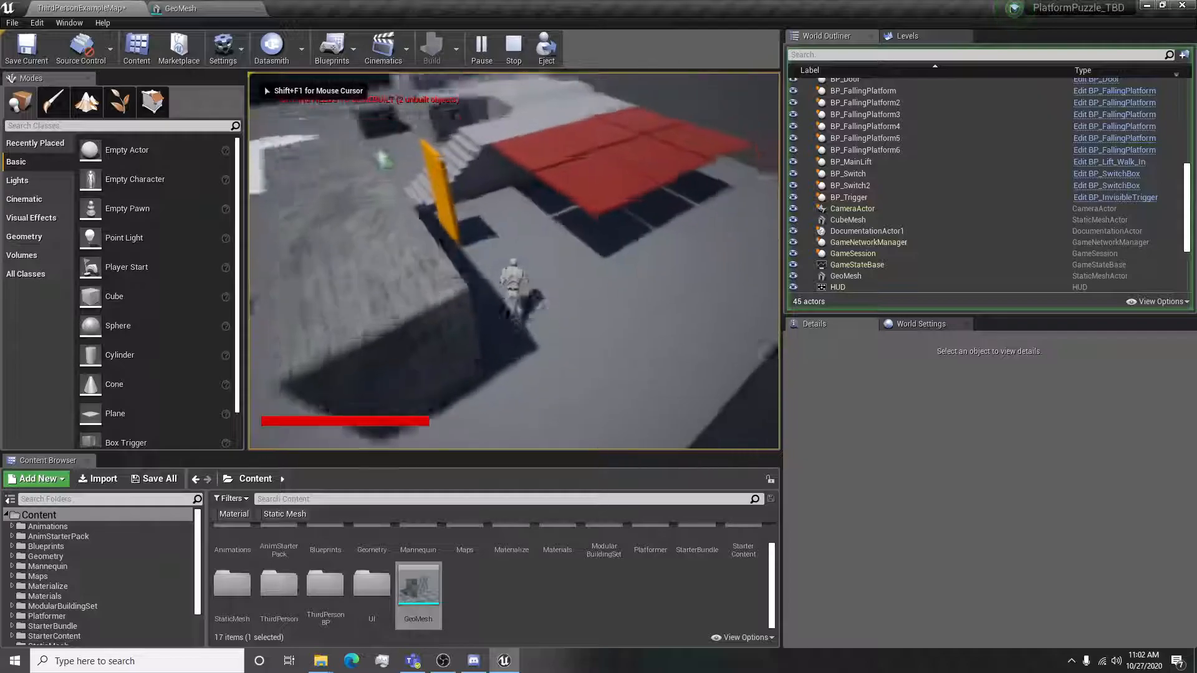
key("w")
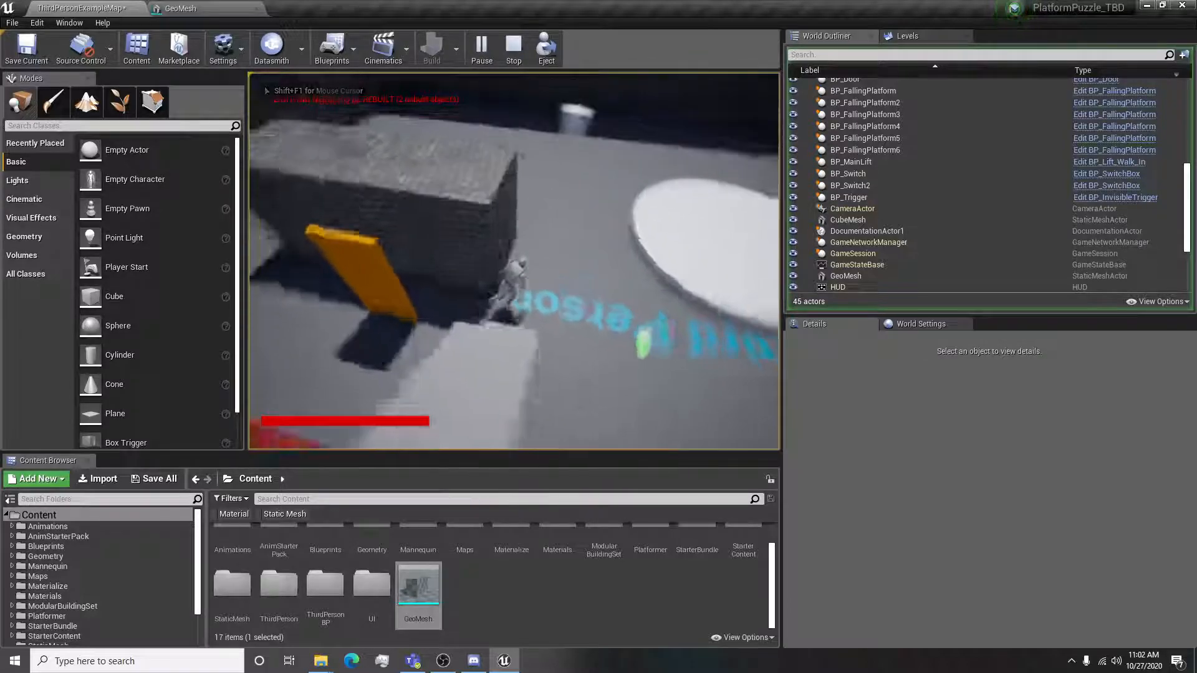
key("d")
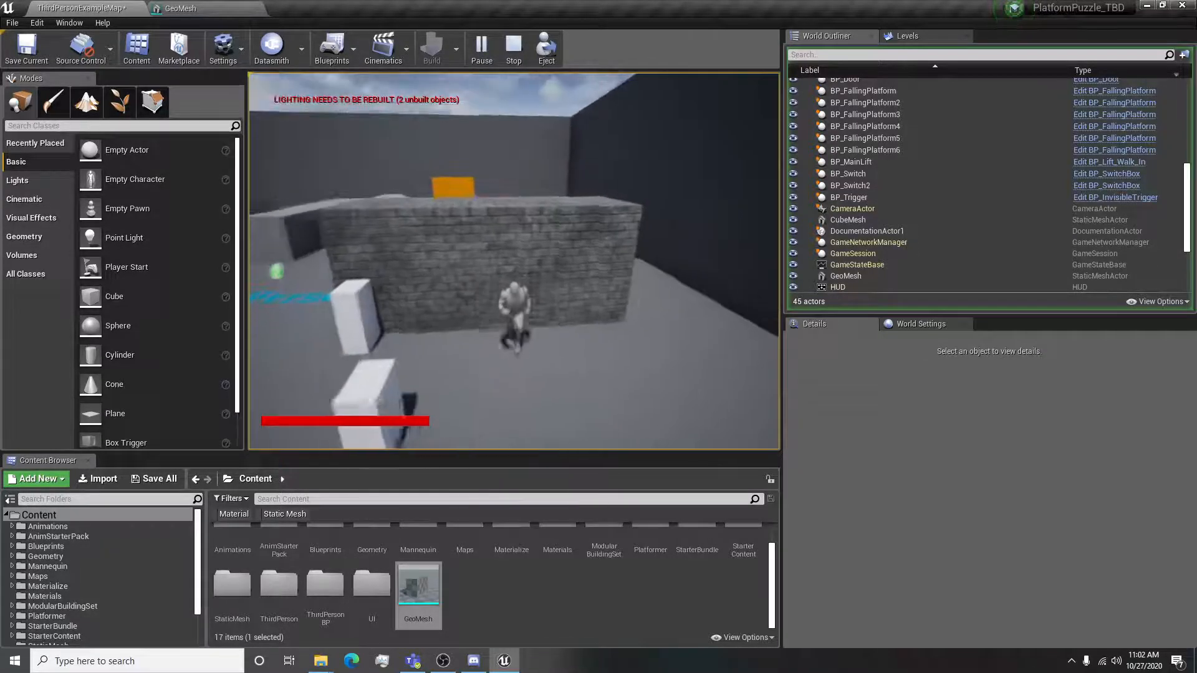
key("s")
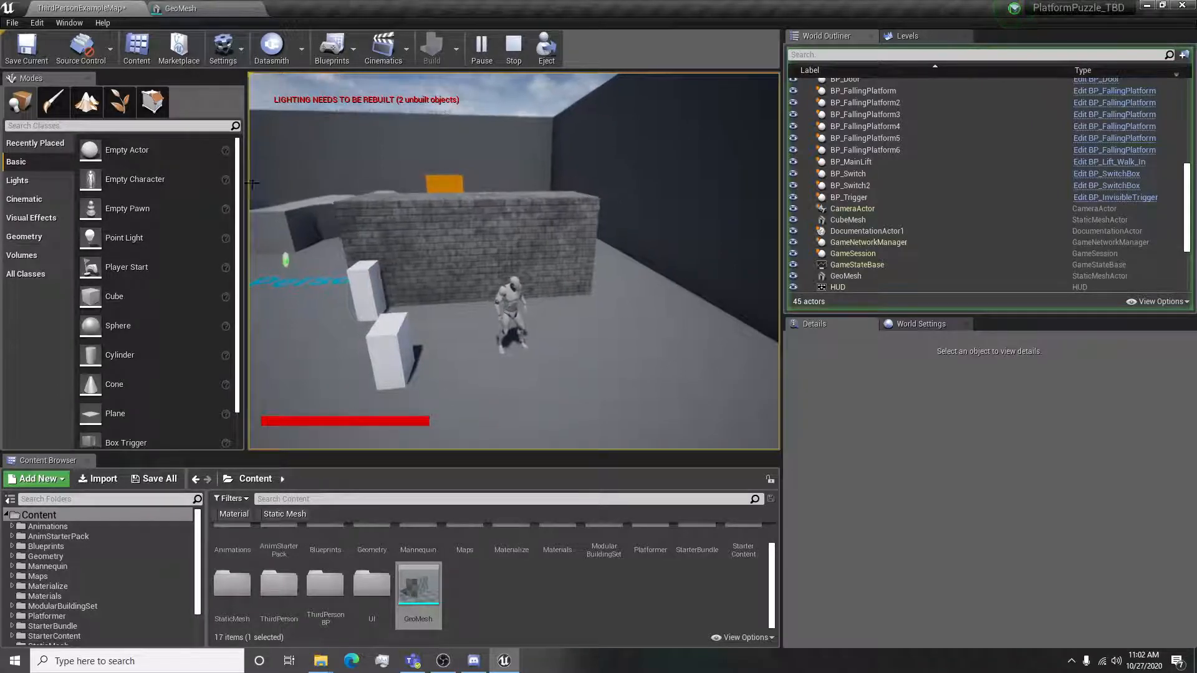
key("Escape")
key("s")
right_click_drag(453, 270, 649, 253)
left_click(23, 237)
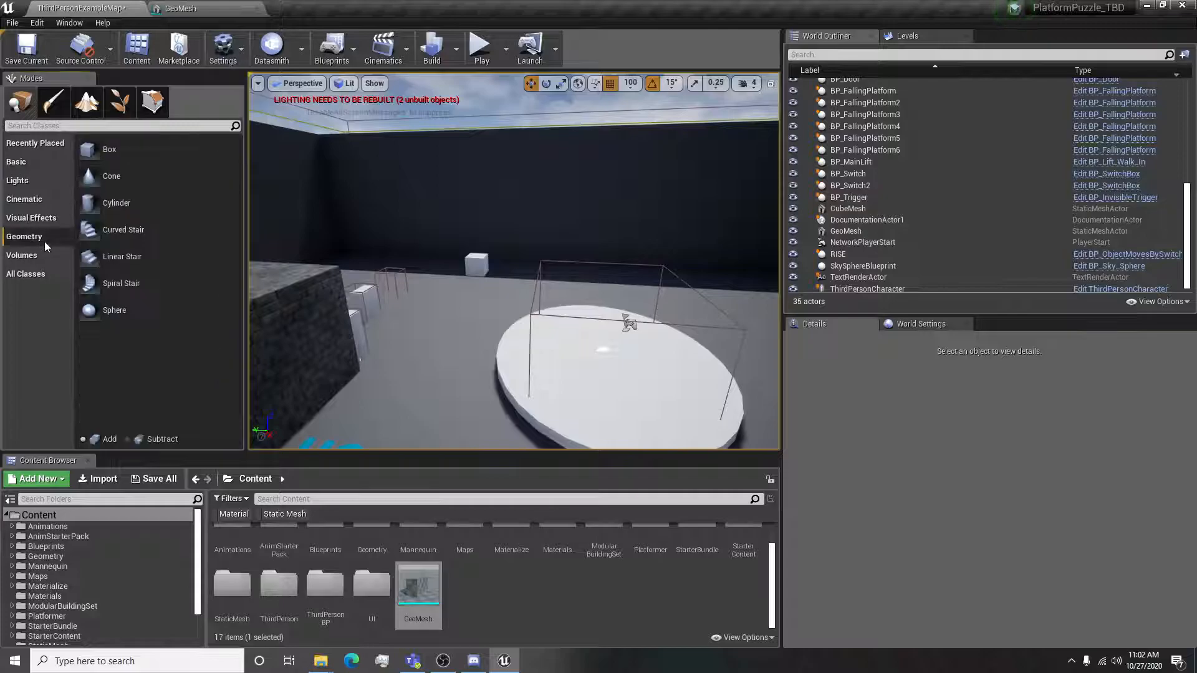
mouse_move(107, 151)
left_mouse_down()
mouse_move(203, 199)
mouse_move(458, 284)
left_mouse_up()
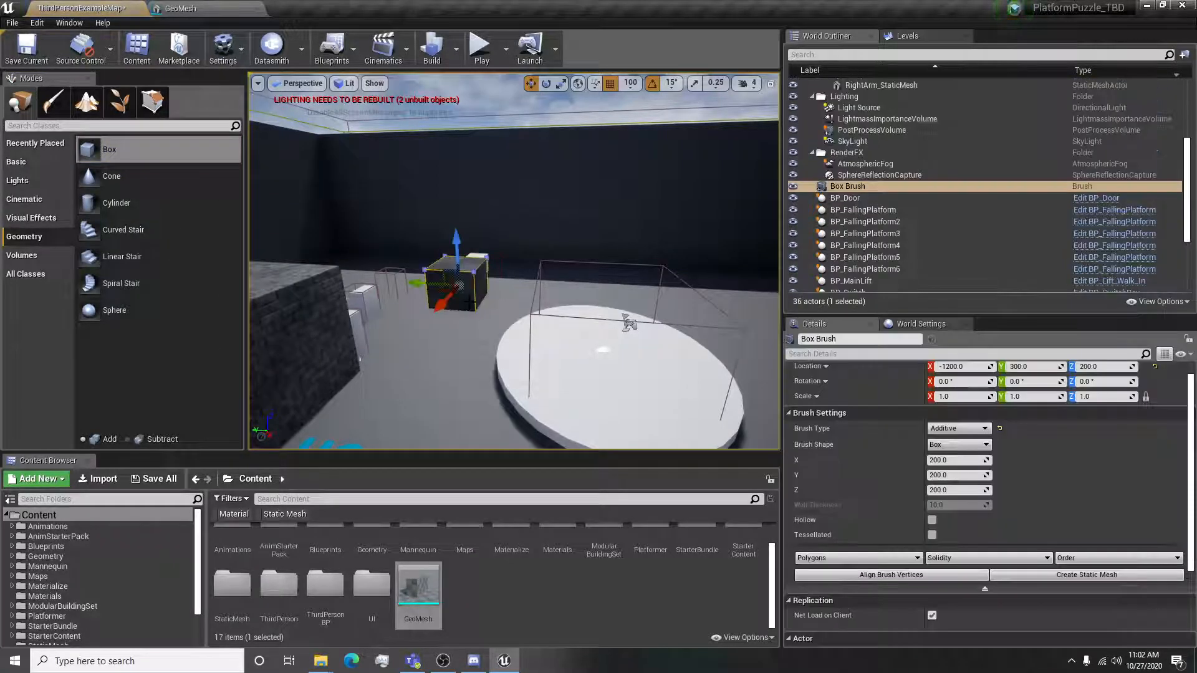
key("shift+5")
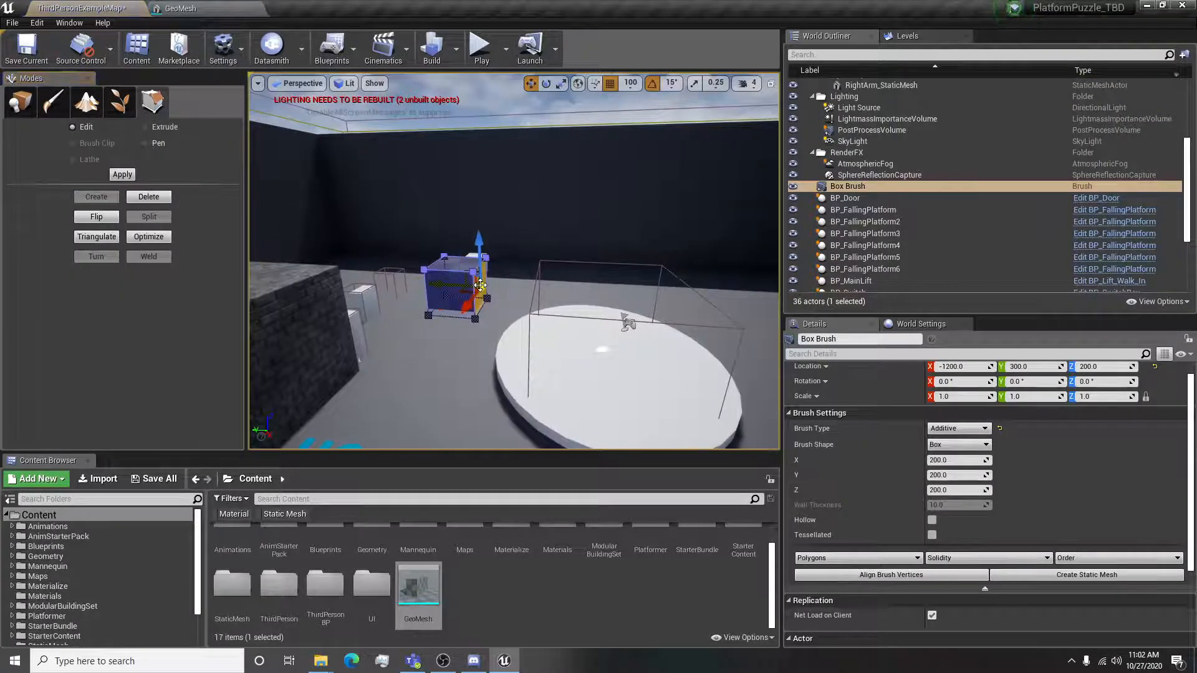
key("shift+1")
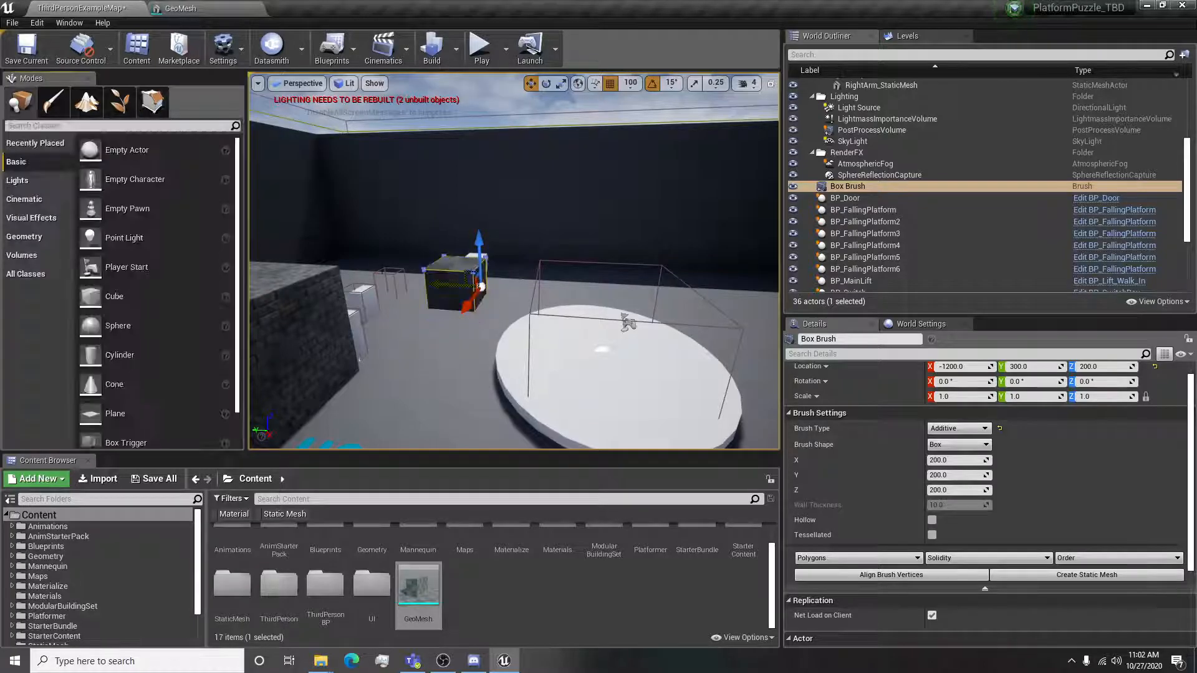
left_click(456, 292)
key("Delete")
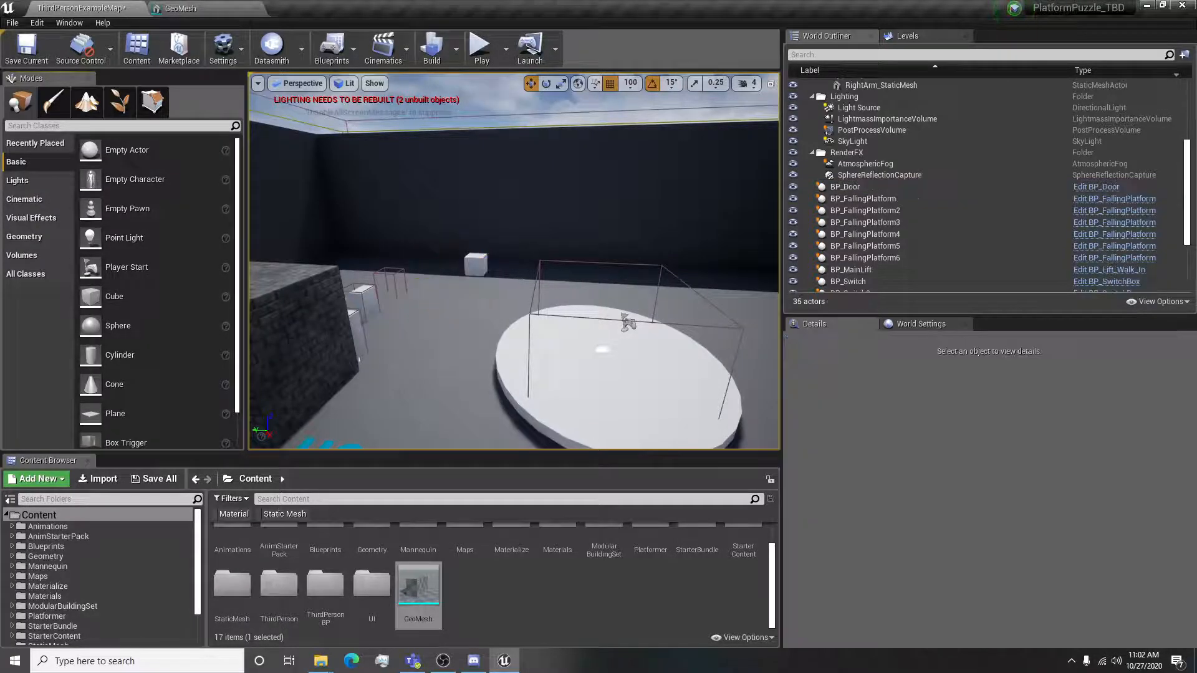
Select the brick block and locate its M_Brick_Clay_Beveled material among the project assets.
left_click(318, 313)
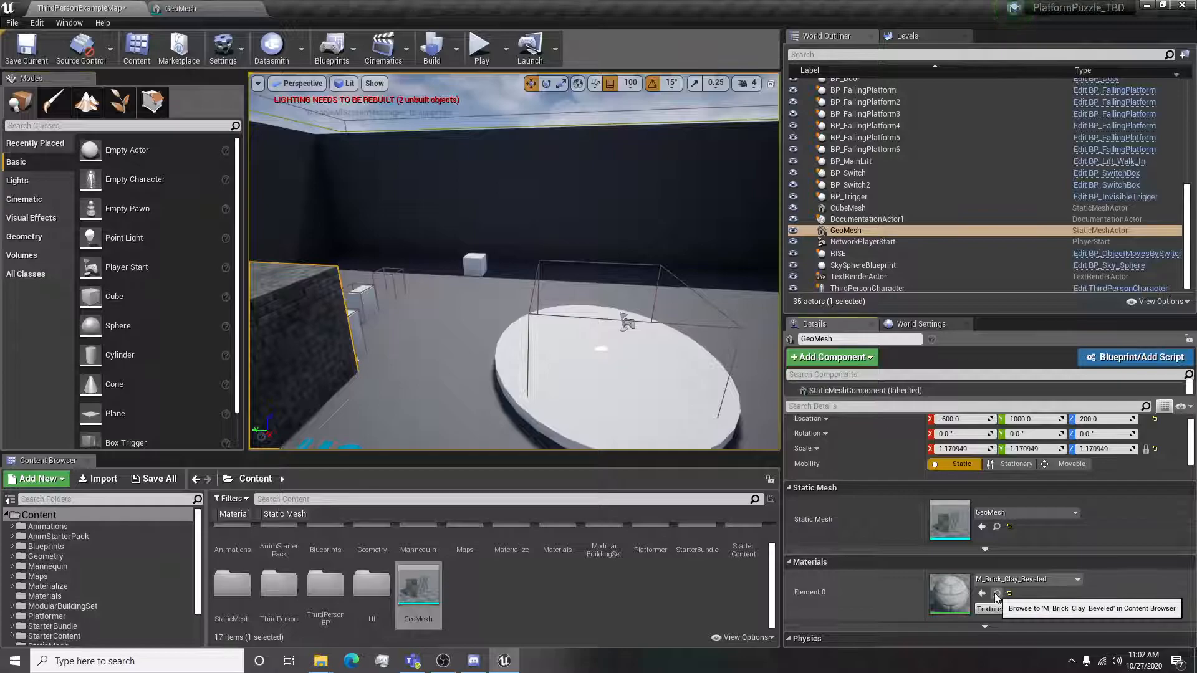
left_click(997, 595)
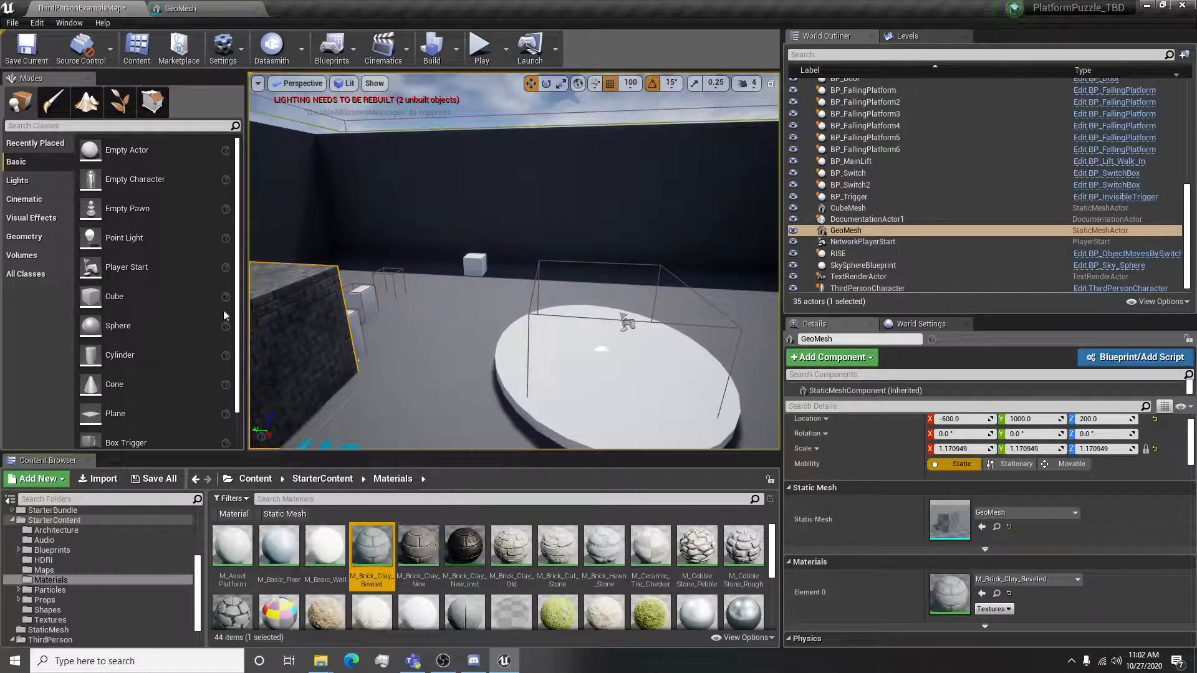
key("Delete")
left_click(716, 530)
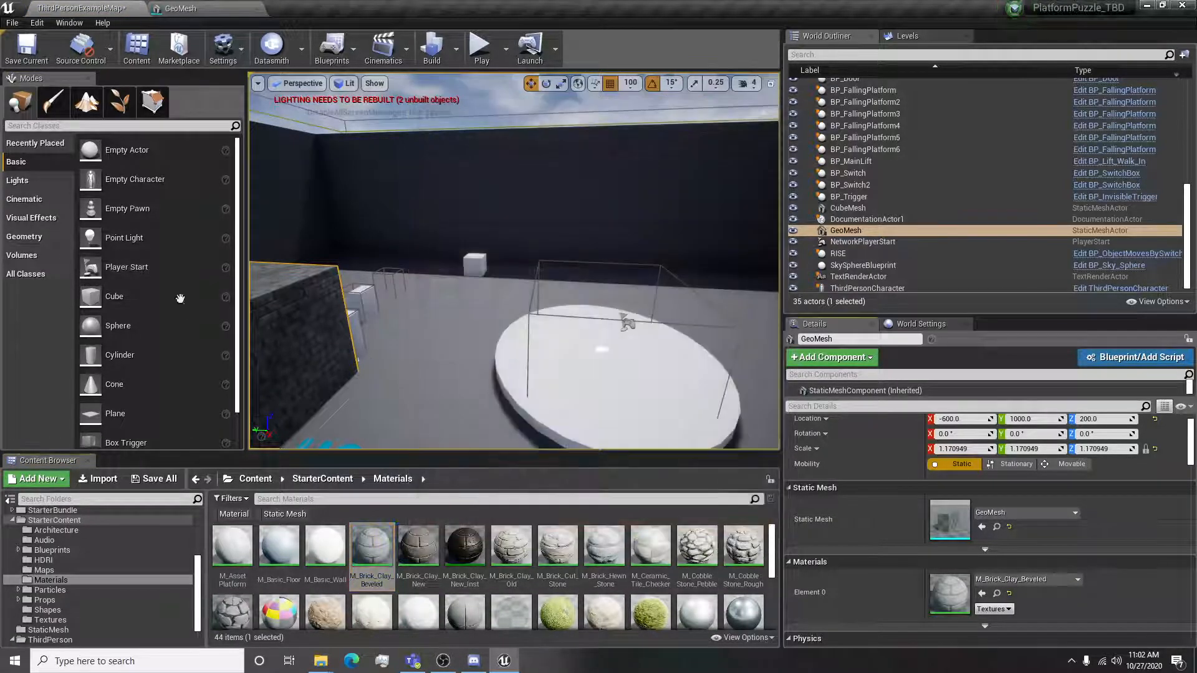
Place an additive box brush on the floor between the brick block and the round platform, at X -1100, Y 300, Z 200.
left_click(28, 238)
mouse_move(134, 153)
left_mouse_down()
mouse_move(300, 244)
mouse_move(472, 314)
left_mouse_up()
right_click_drag(469, 286, 494, 320)
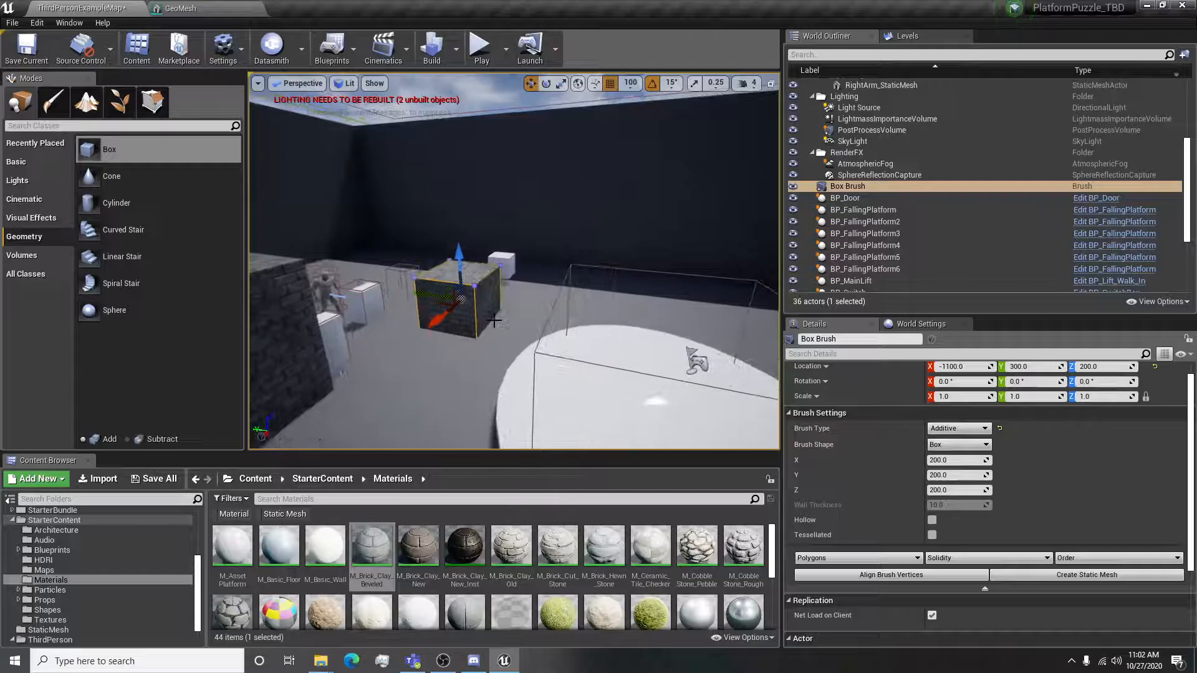
In geometry editing, extend the box brush's side and top faces to form a wall about 1800 long and 600 high.
key("shift+5")
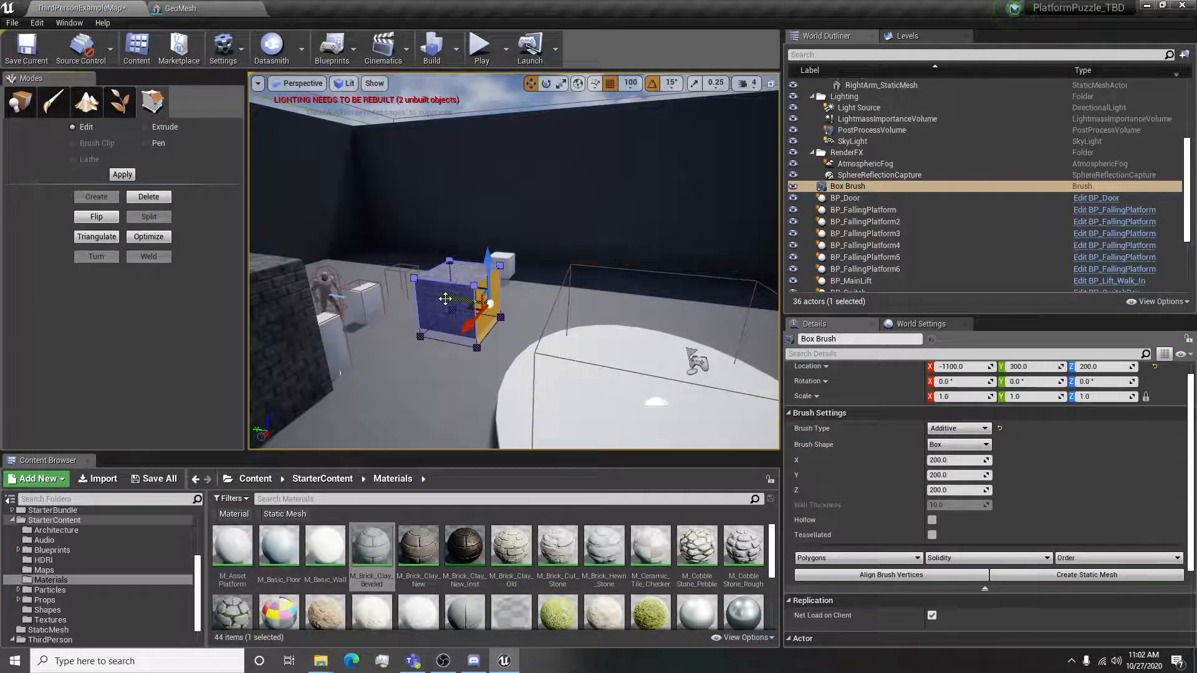
mouse_move(447, 299)
left_mouse_down("shift")
mouse_move(702, 354)
mouse_move(652, 314)
mouse_move(616, 307)
mouse_move(720, 314)
left_mouse_up("shift")
mouse_move(451, 280)
right_mouse_down()
mouse_move(343, 284)
mouse_move(457, 278)
mouse_move(654, 313)
mouse_move(555, 346)
mouse_move(571, 286)
right_mouse_up()
left_click_drag(630, 141, 630, 140)
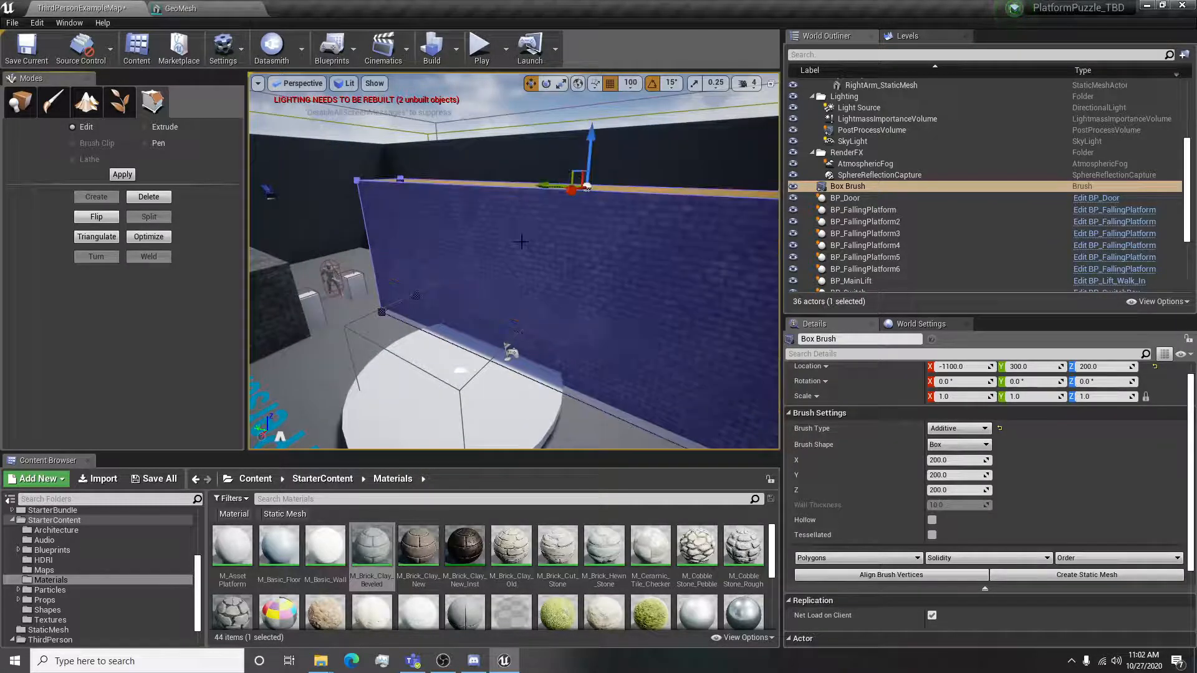
mouse_move(514, 261)
right_mouse_down()
mouse_move(436, 265)
mouse_move(567, 259)
mouse_move(487, 259)
mouse_move(530, 268)
mouse_move(535, 246)
mouse_move(544, 250)
right_mouse_up()
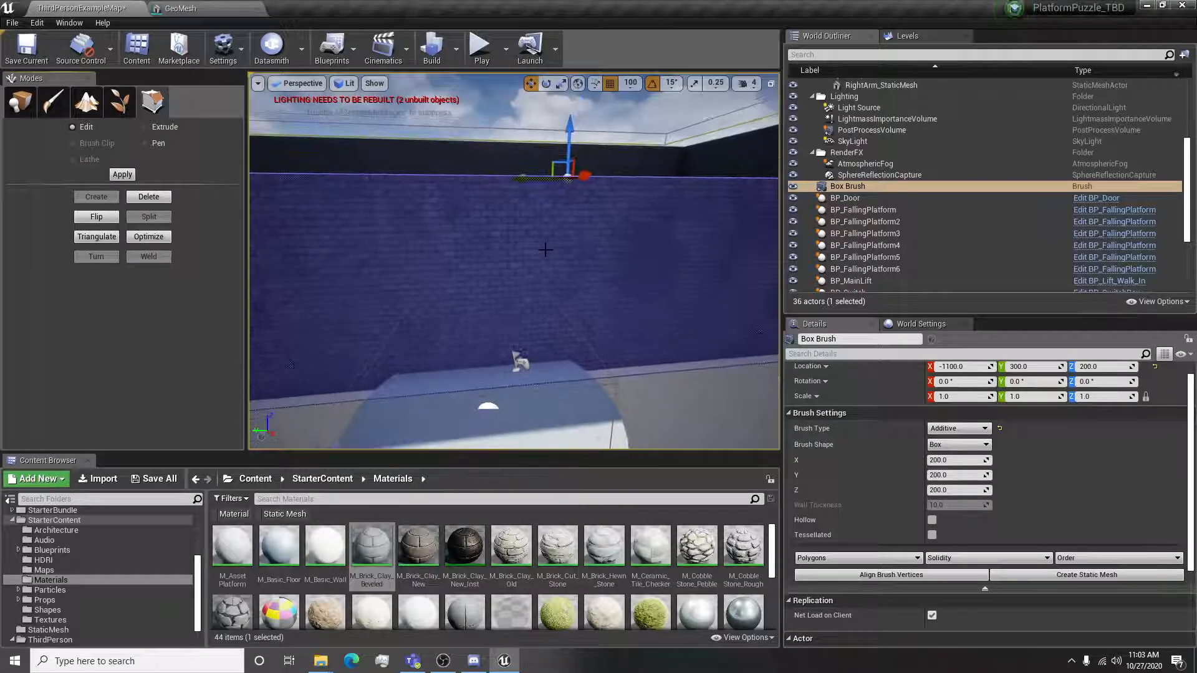
Convert the wall brush into a static mesh named brick_wall in the Content folder.
left_click(1087, 575)
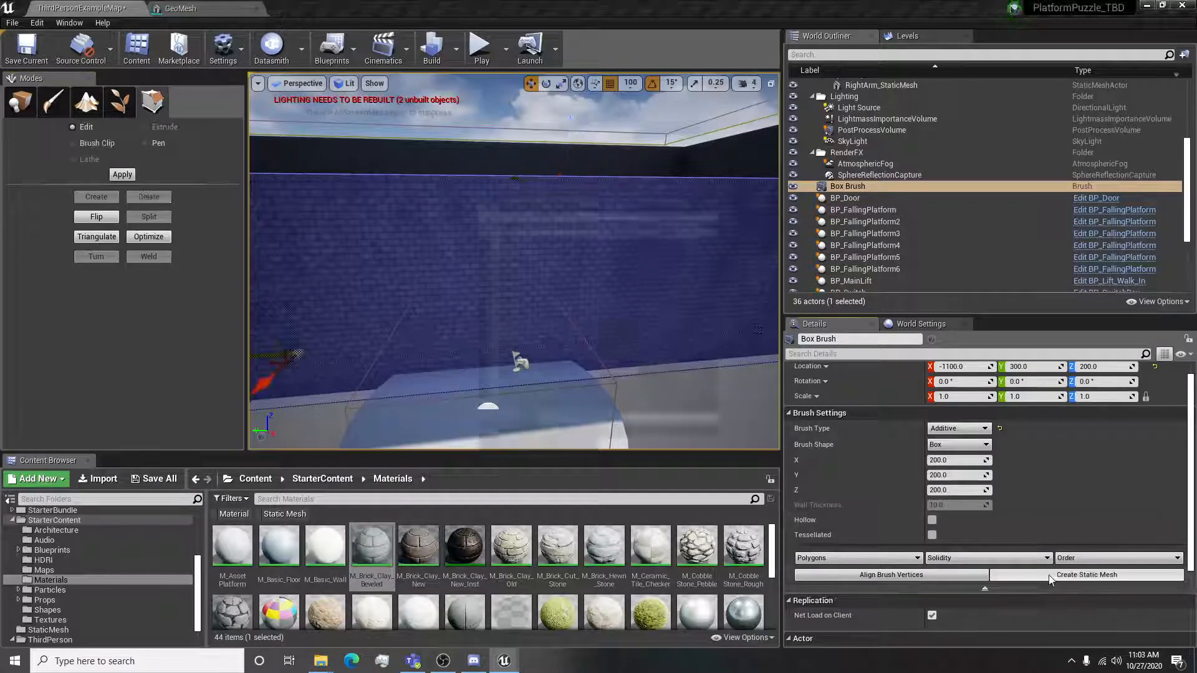
left_click(639, 422)
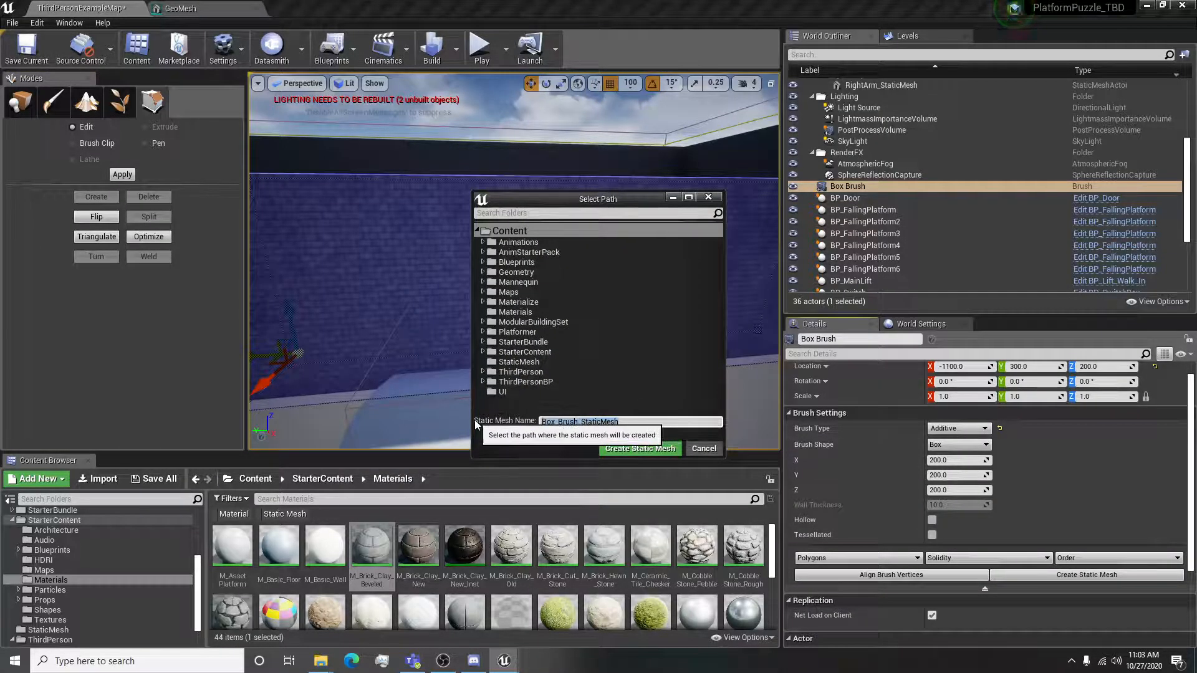
type("brt")
key("BackSpace")
type("ick wall")
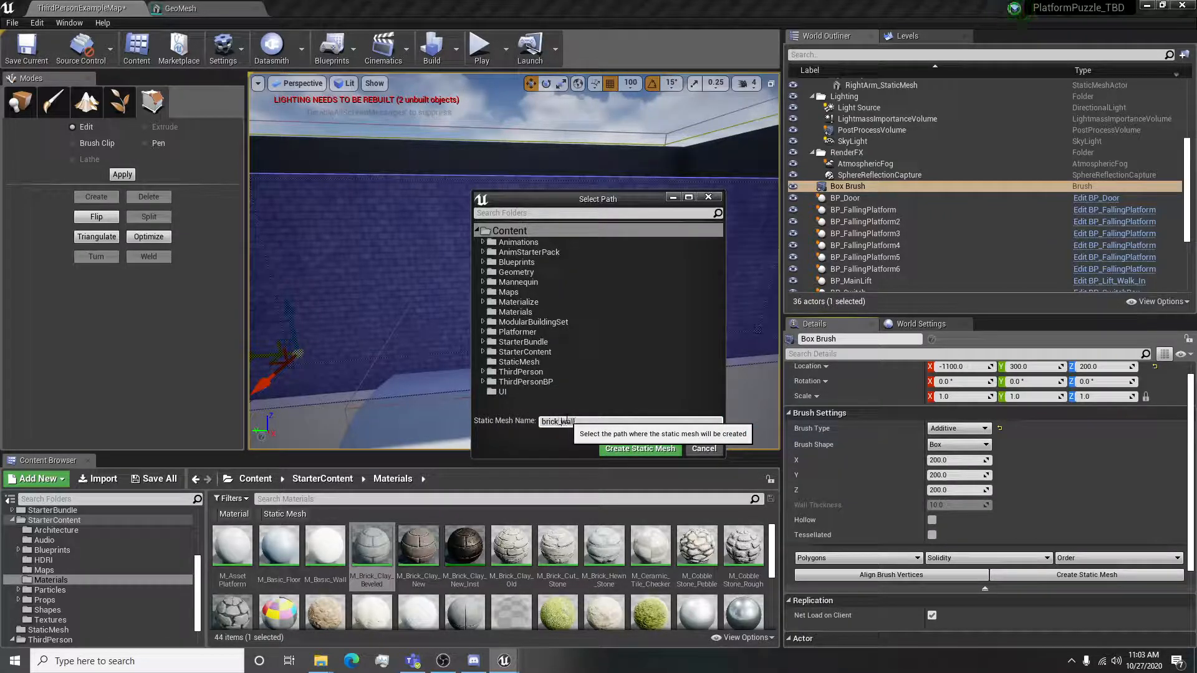
left_click(630, 449)
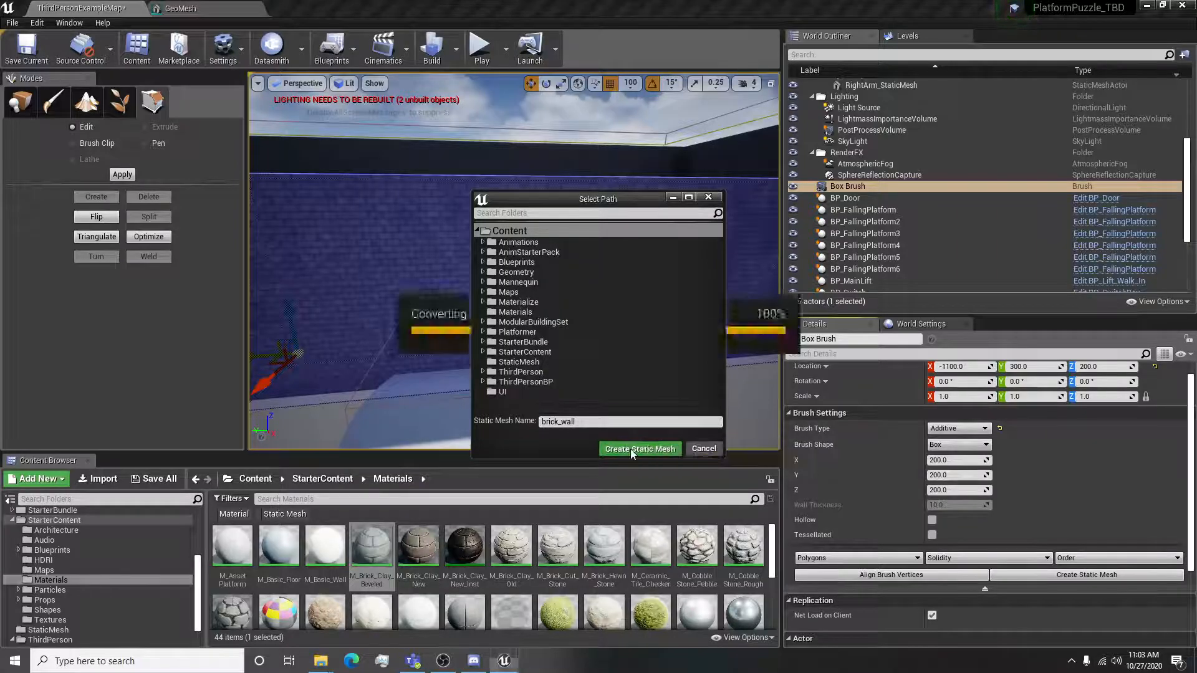
Open the brick_wall asset in the static mesh editor and show its simple and complex collision.
right_click_drag(586, 312, 561, 308)
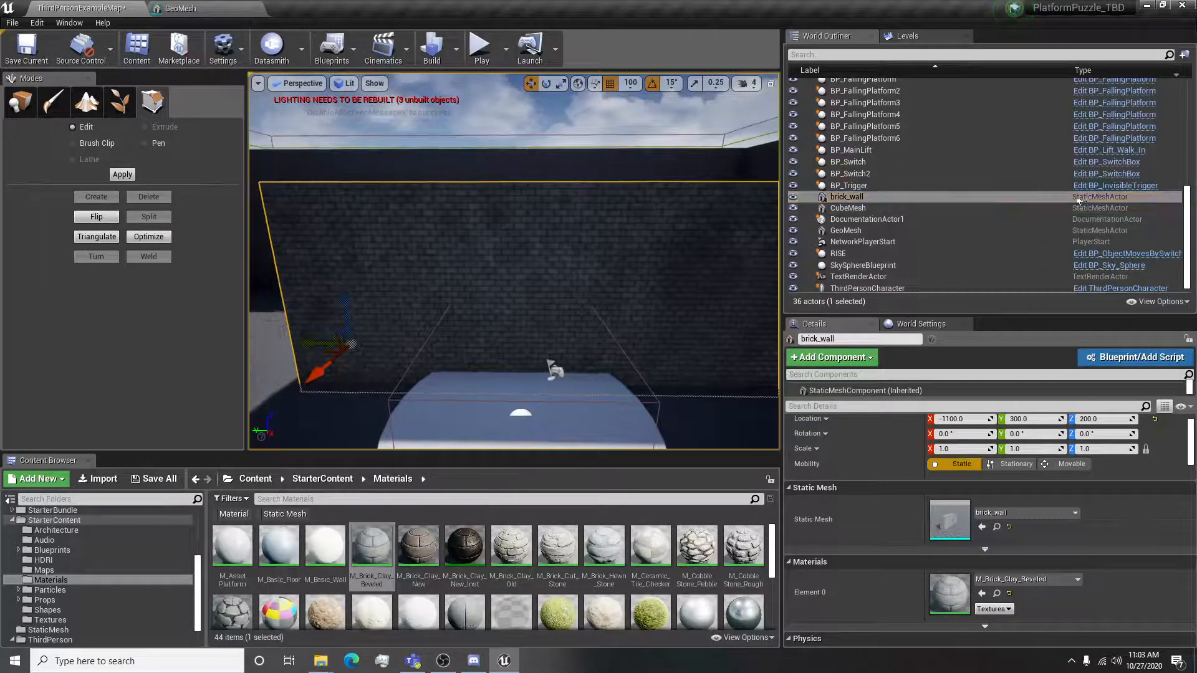
left_click(1000, 527)
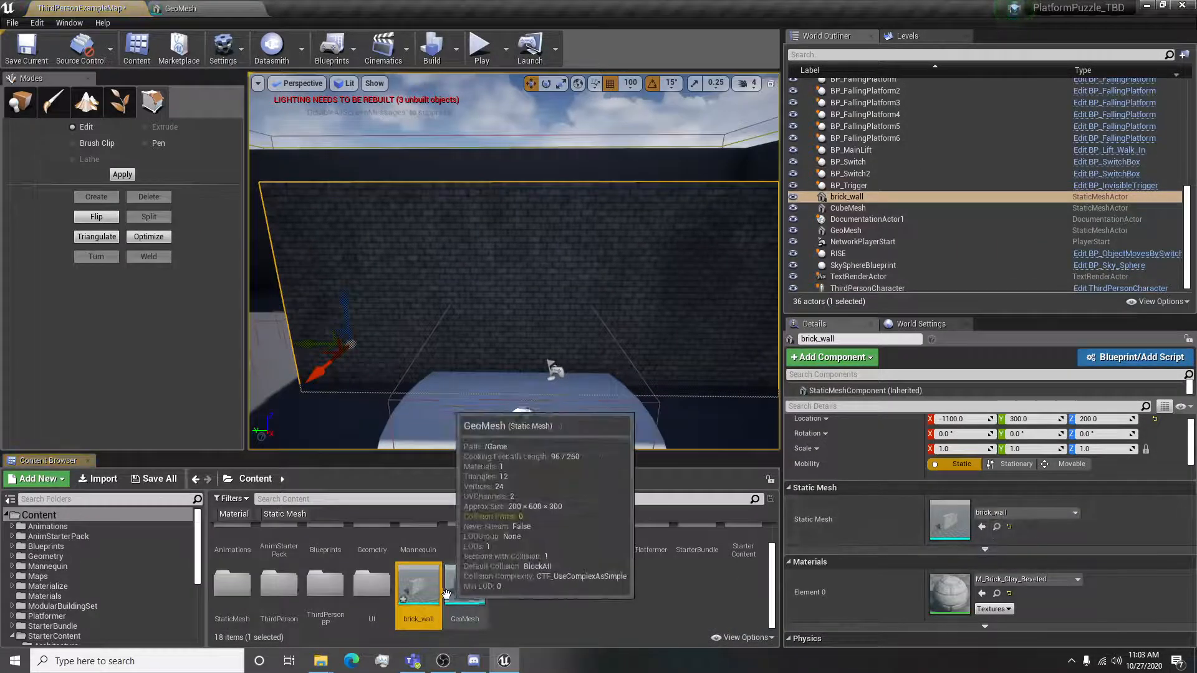
double_click(422, 591)
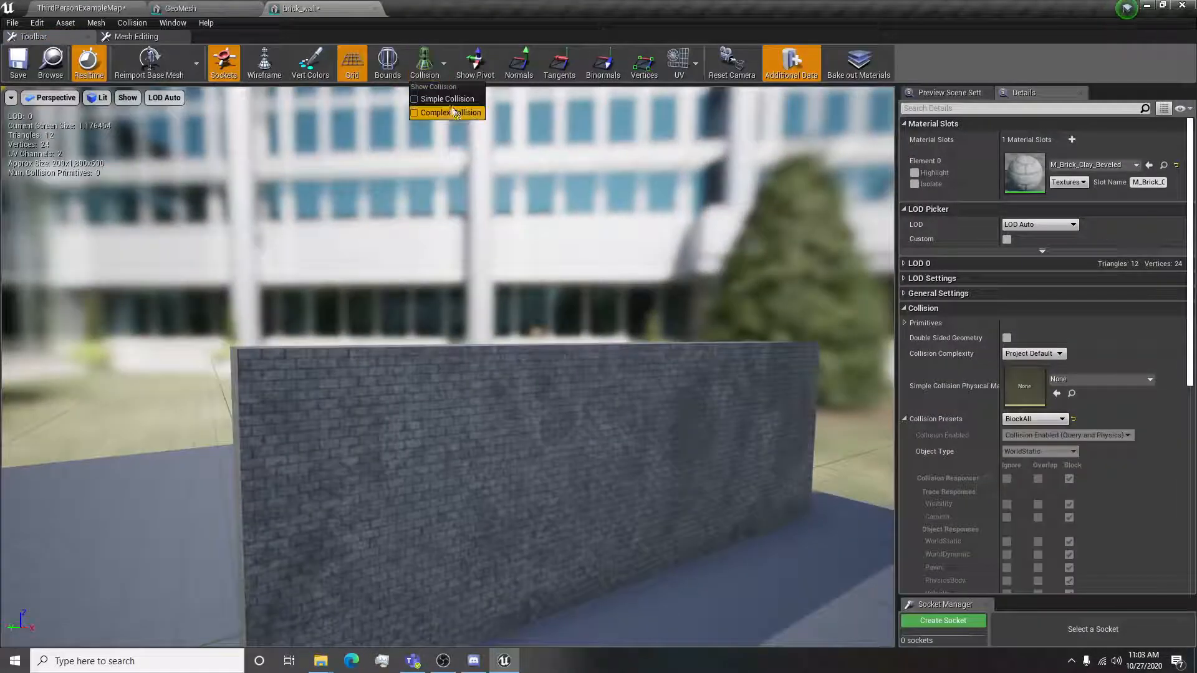
left_click(454, 113)
left_click(438, 99)
Set brick_wall's collision complexity to Use Complex Collision As Simple, assign brick_wall as its complex collision mesh, and save the asset.
left_click(1034, 354)
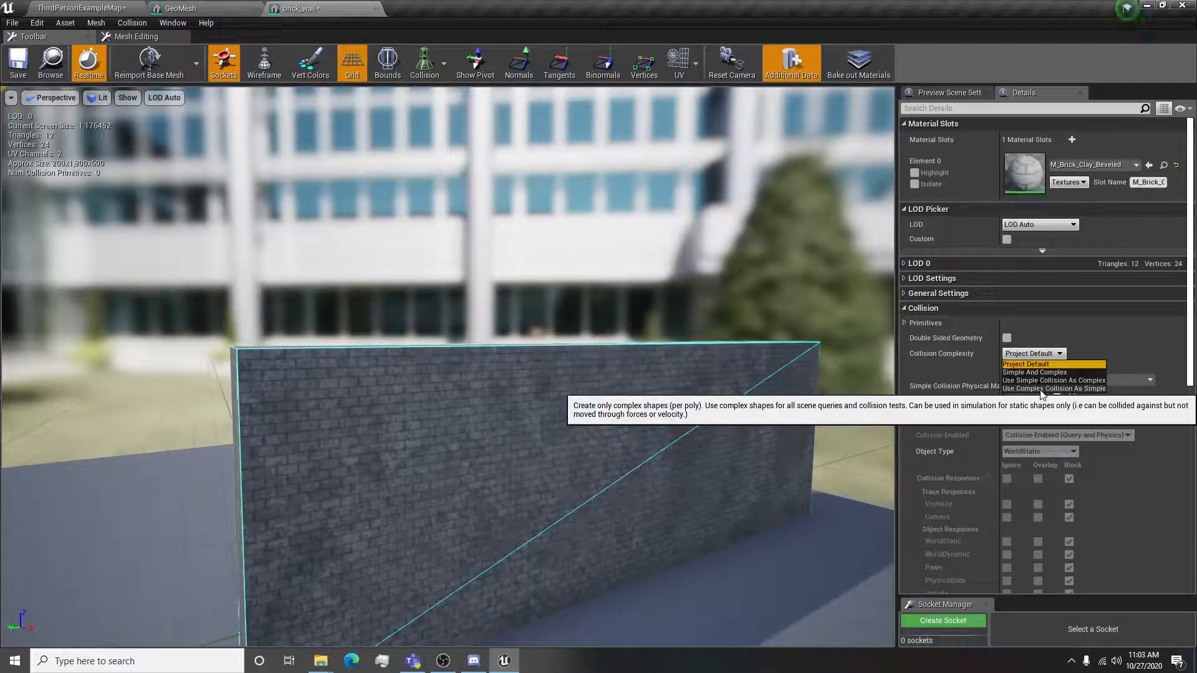
left_click(1041, 390)
scroll(1014, 511, "down", 3)
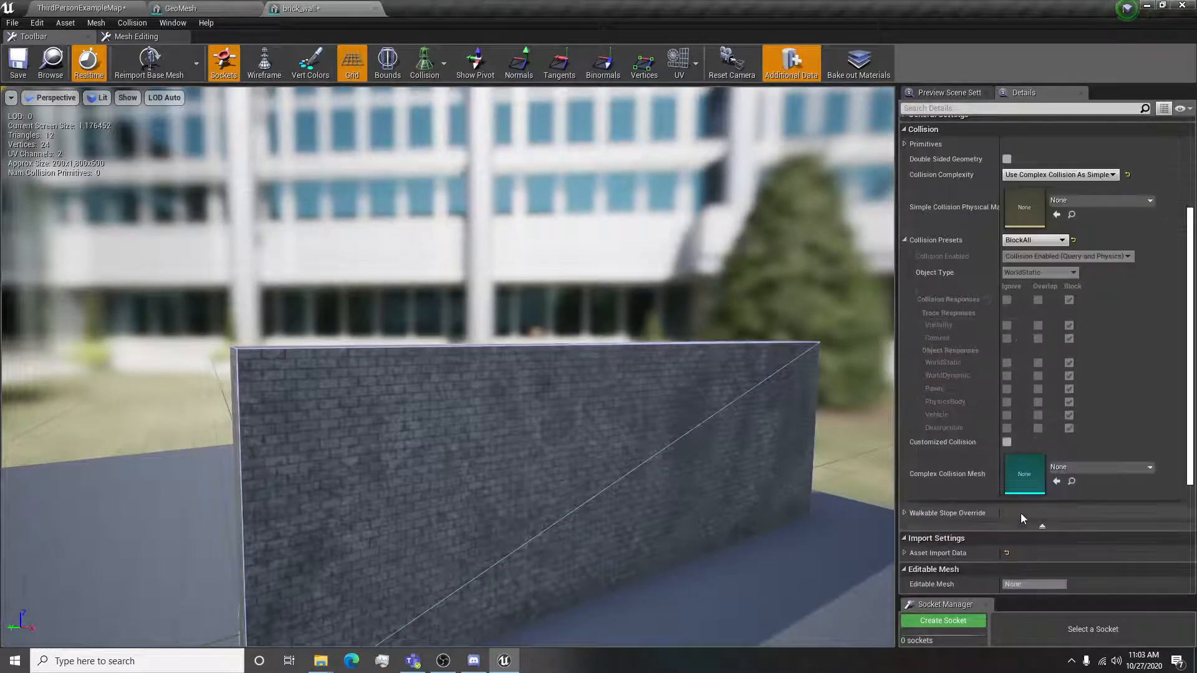
left_click(1061, 468)
type("brick")
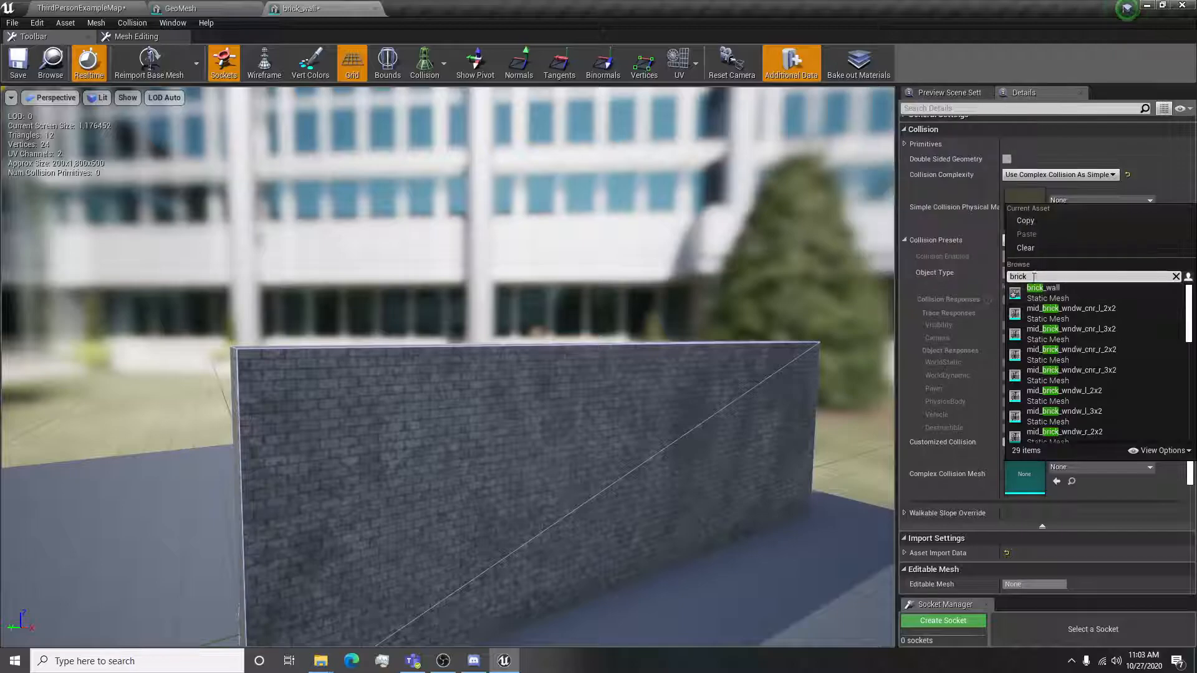
left_click(1050, 293)
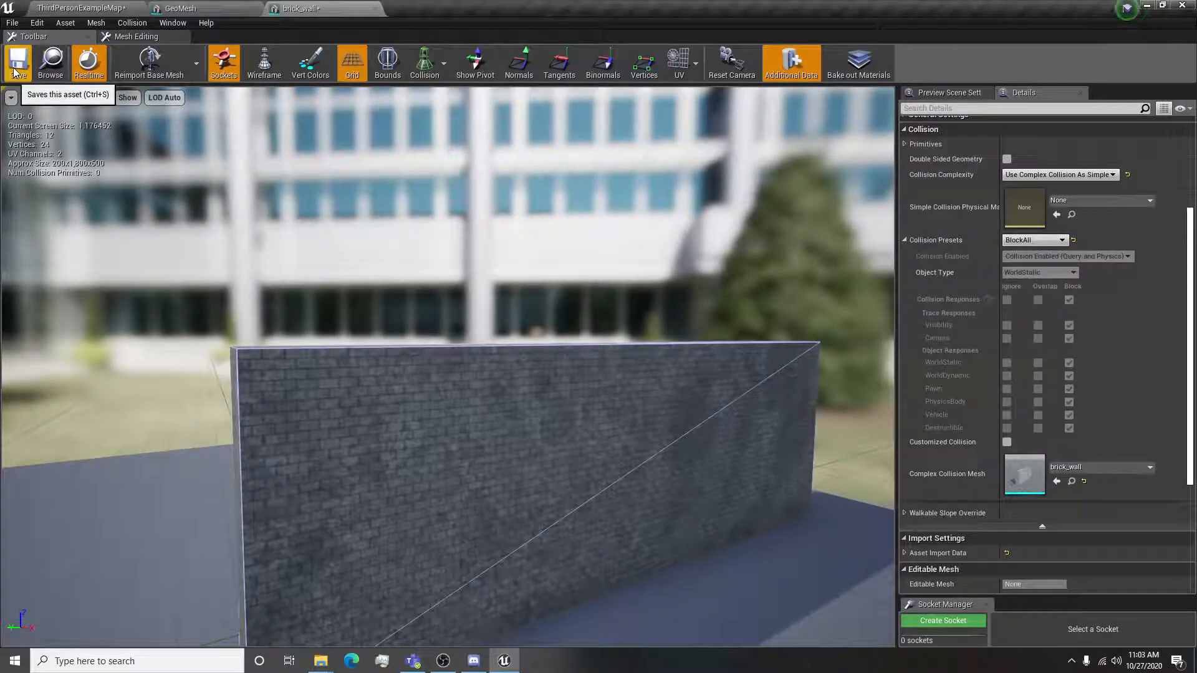
Playtest the level, running the character against both sides of the long brick wall to check its collision, and end the session.
left_click(93, 7)
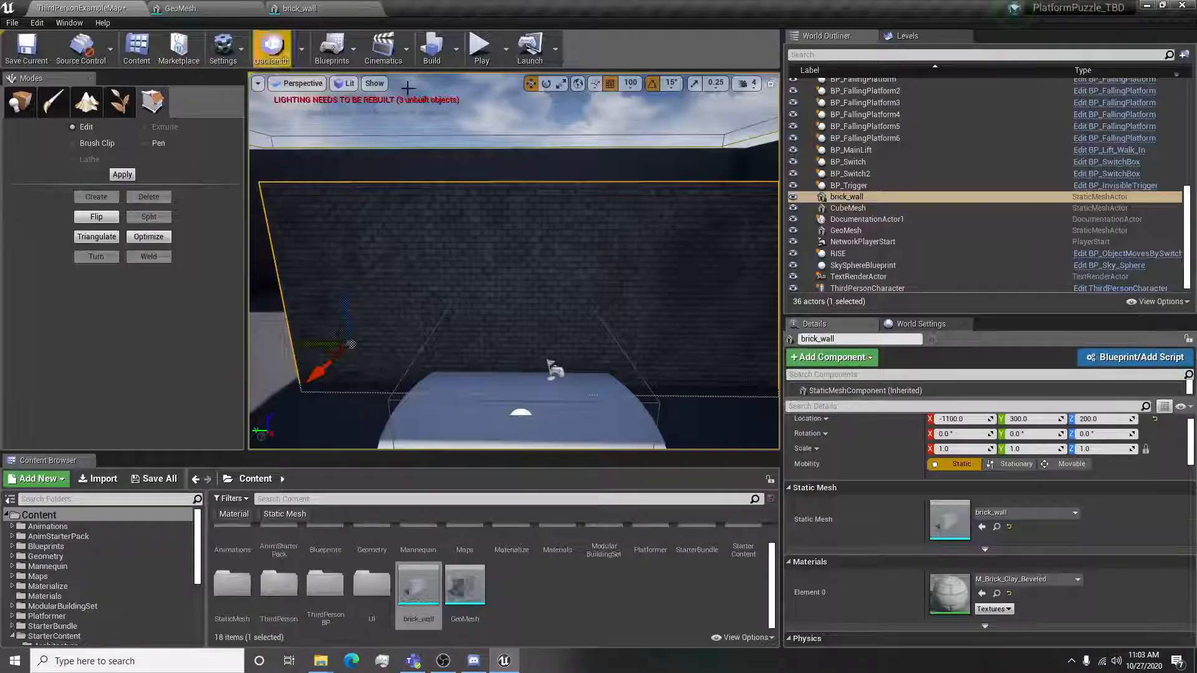
left_click(481, 47)
key("w")
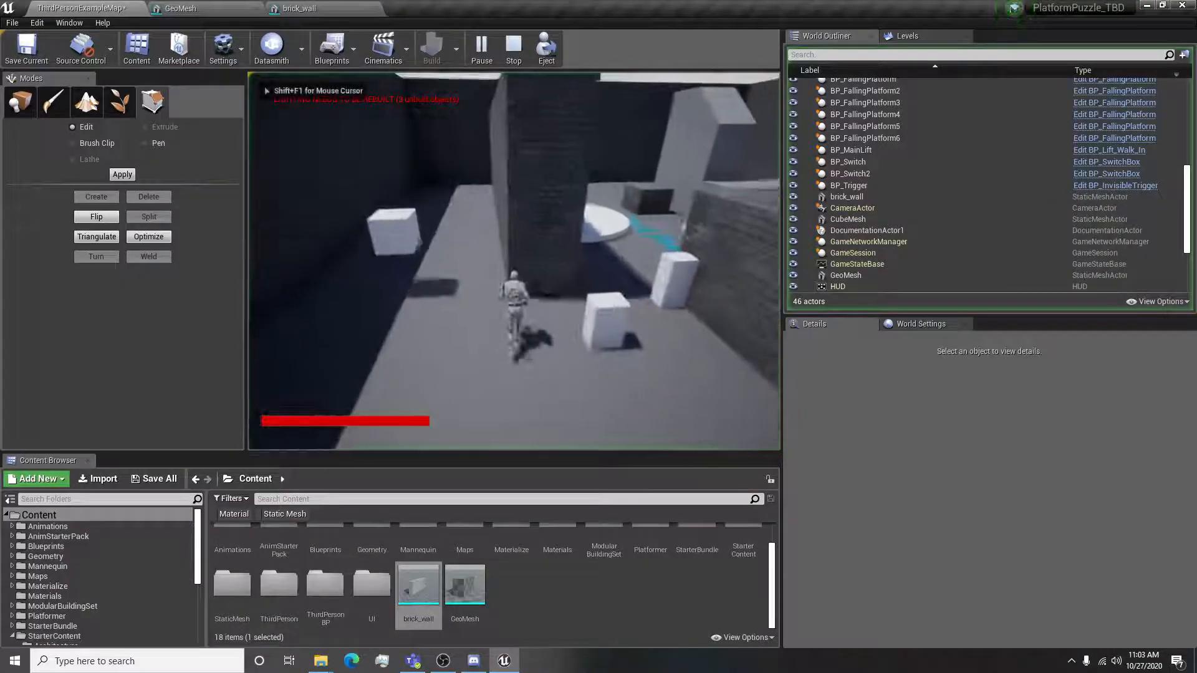
key("w")
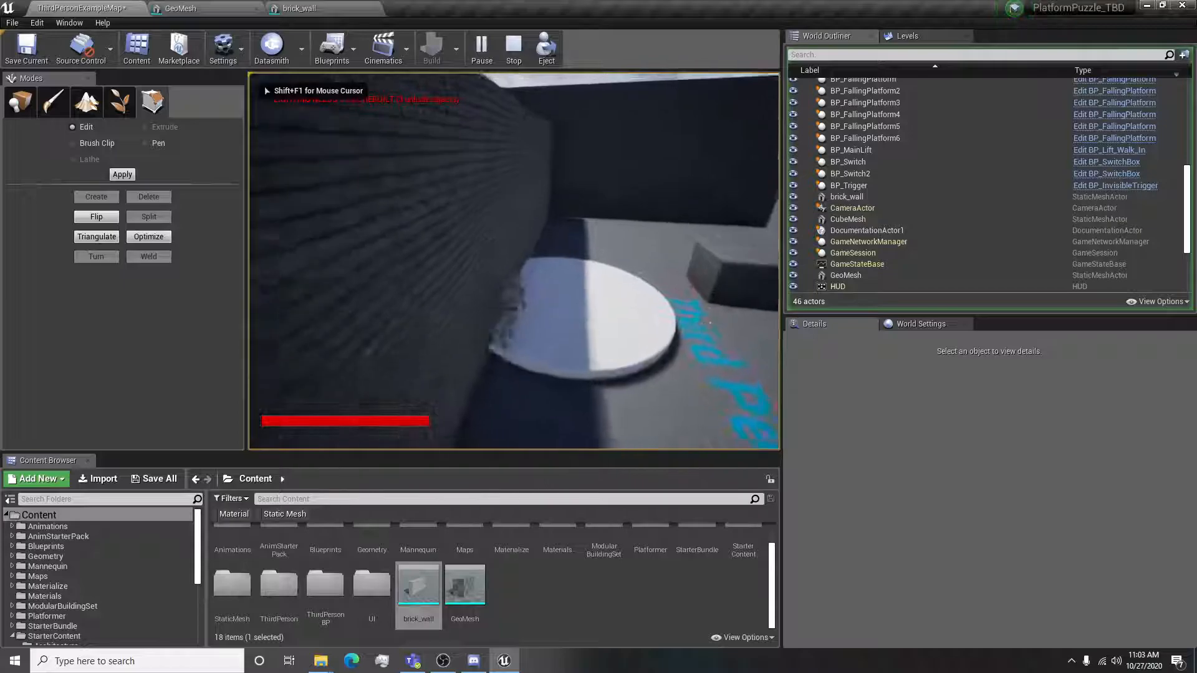
key("w")
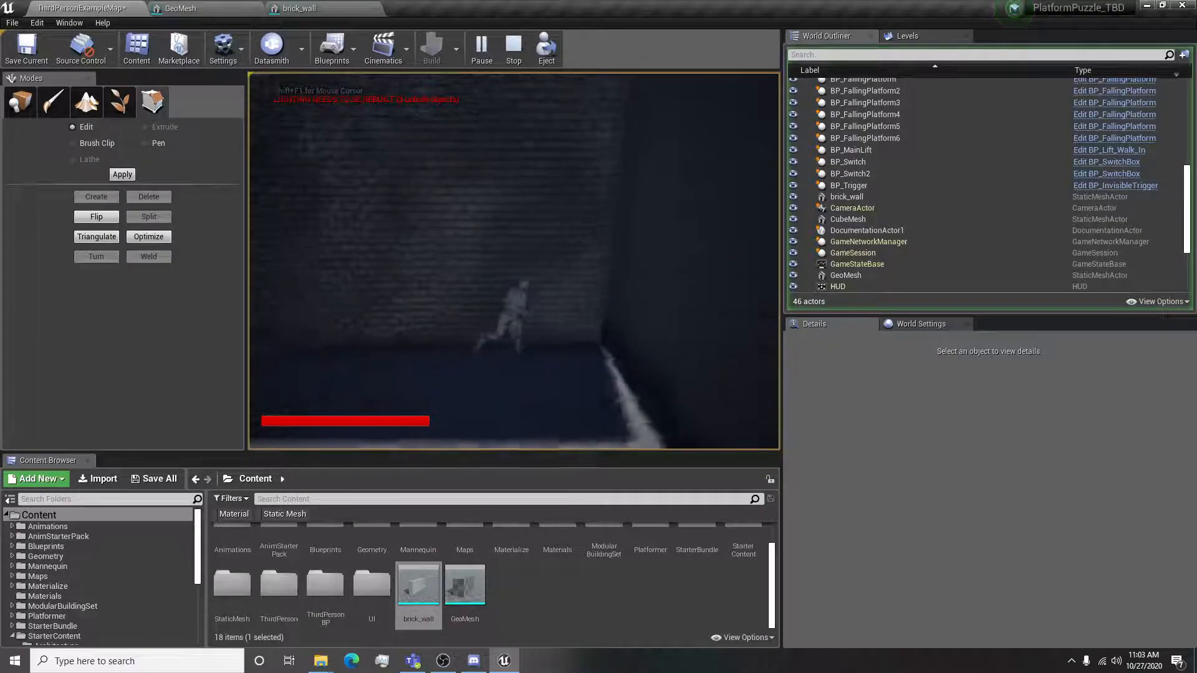
key("w")
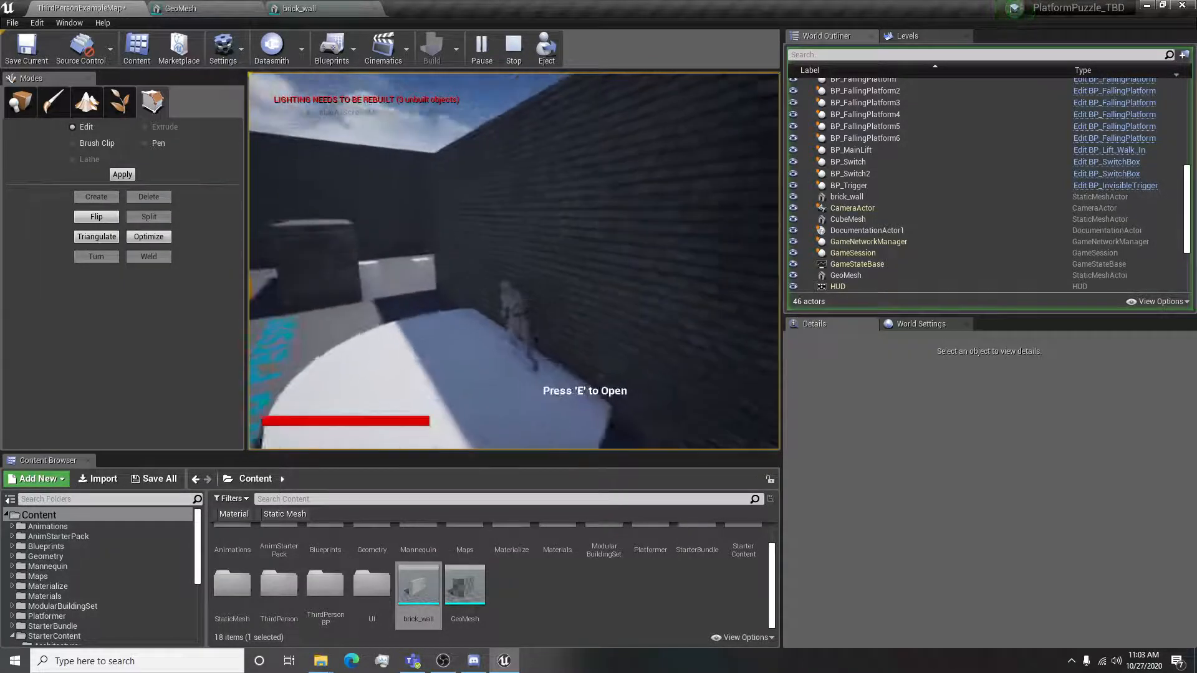
key("Escape")
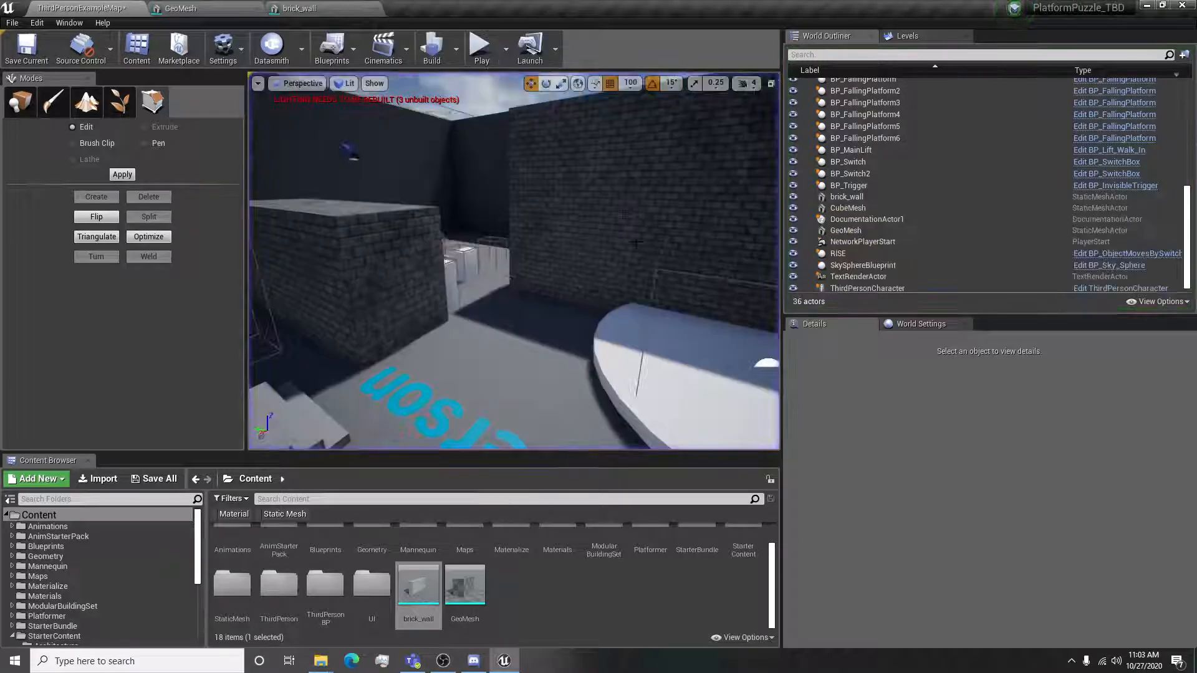
Scale the long brick wall in the level uniformly to about 1.19 and deselect it.
mouse_move(595, 224)
right_mouse_down()
mouse_move(573, 201)
mouse_move(580, 212)
right_mouse_up()
left_click(592, 220)
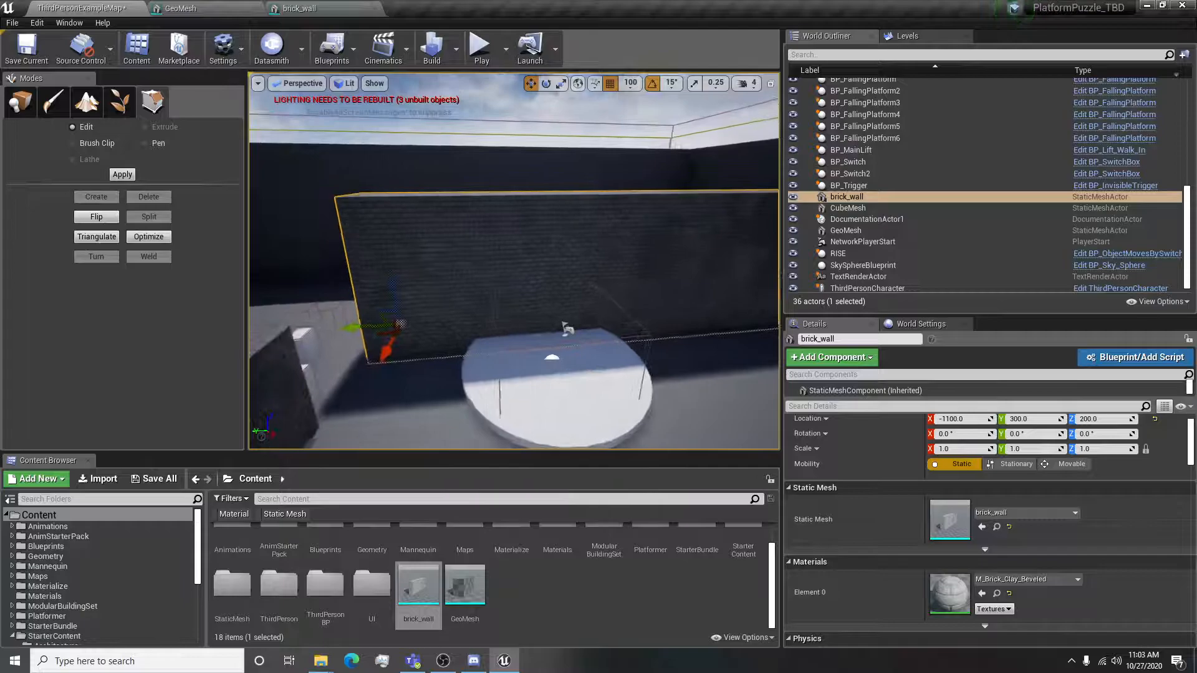
mouse_move(404, 325)
left_mouse_down()
mouse_move(468, 293)
mouse_move(406, 324)
left_mouse_up()
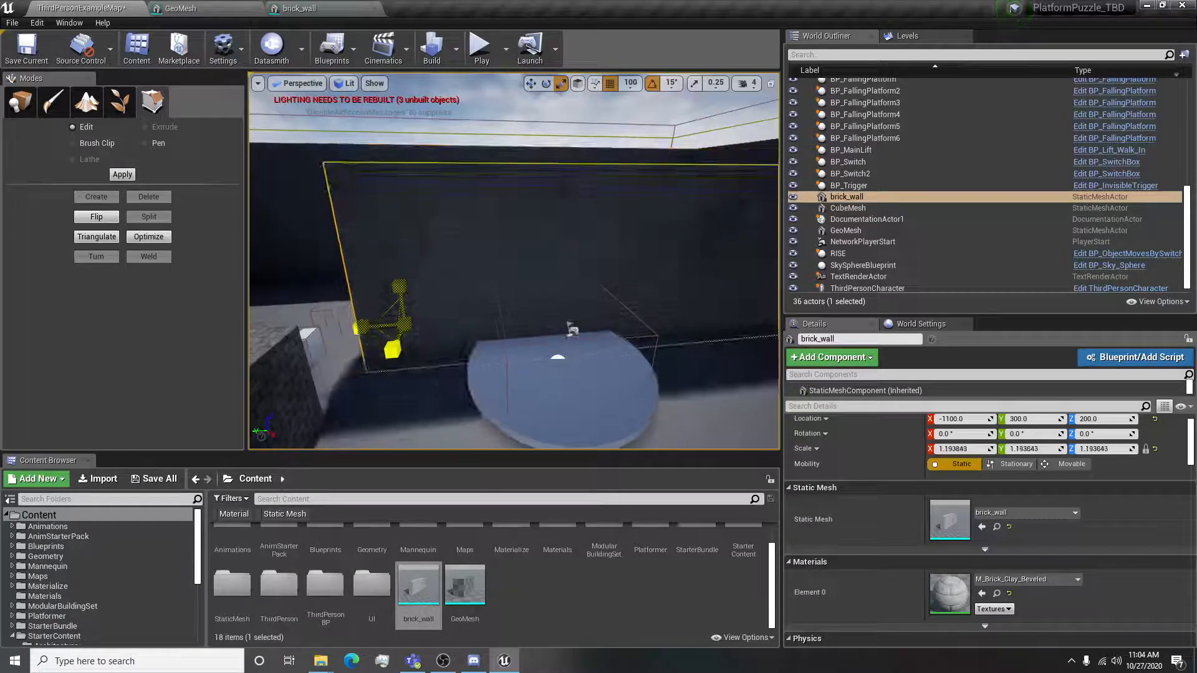
key("Escape")
right_click_drag(440, 307, 380, 289)
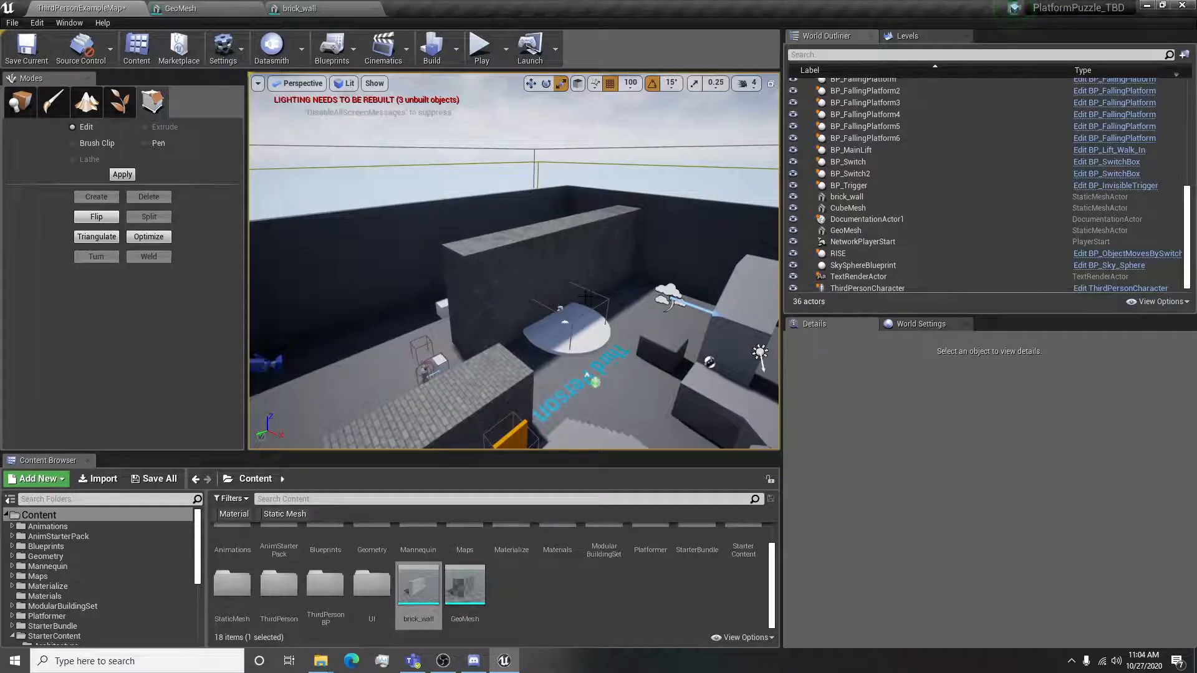